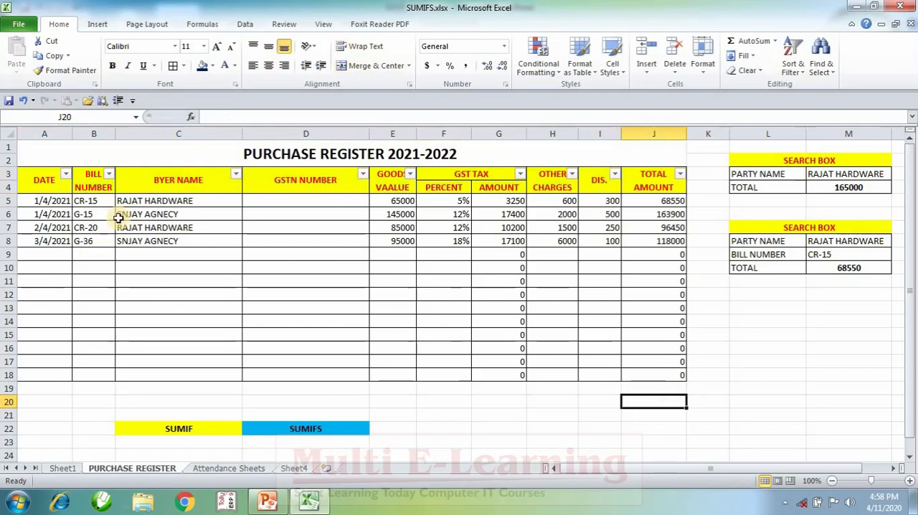
left_click_drag(127, 200, 136, 256)
left_click_drag(645, 214, 650, 247)
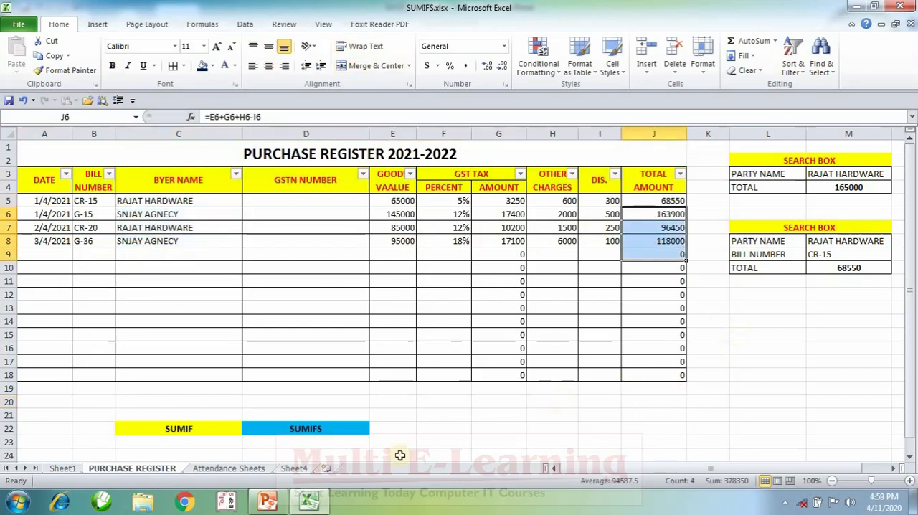
Open Sheet4 and examine the employee salary table column by column, from registration number to net salary
left_click(294, 467)
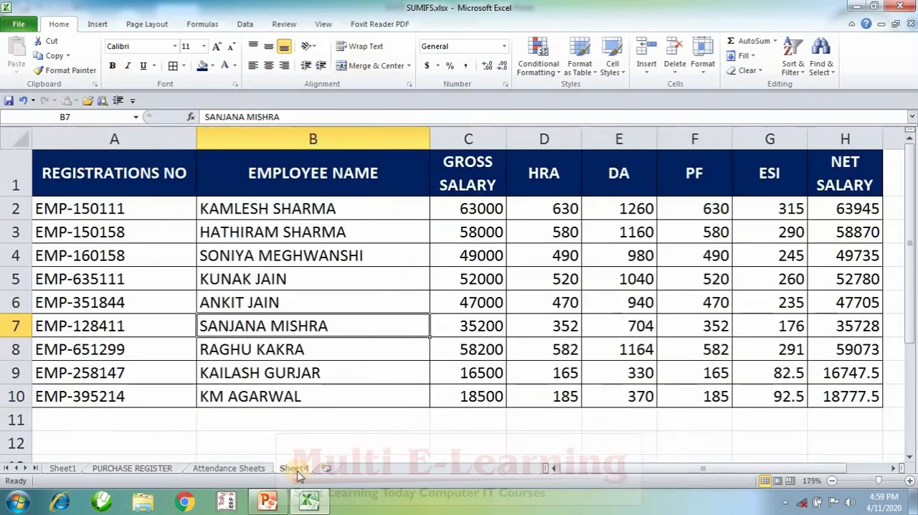
left_click(313, 439)
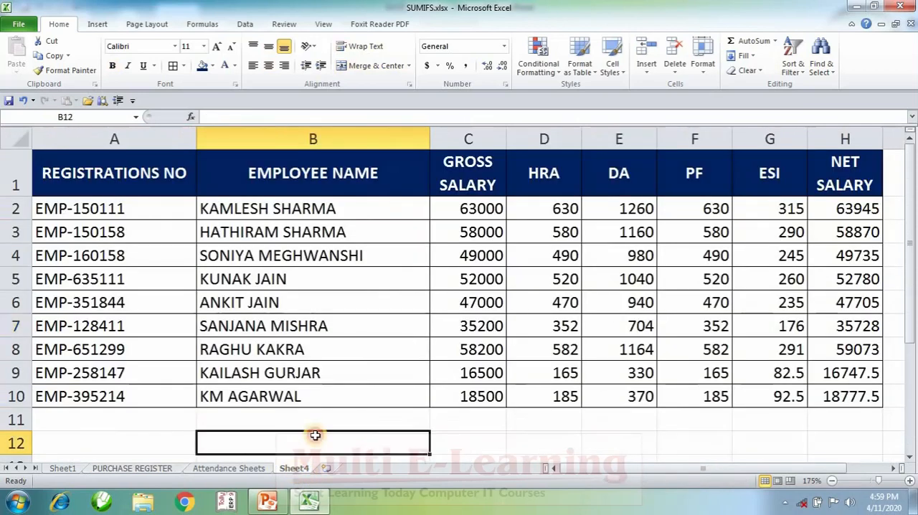
left_click(97, 209)
left_click_drag(322, 209, 825, 217)
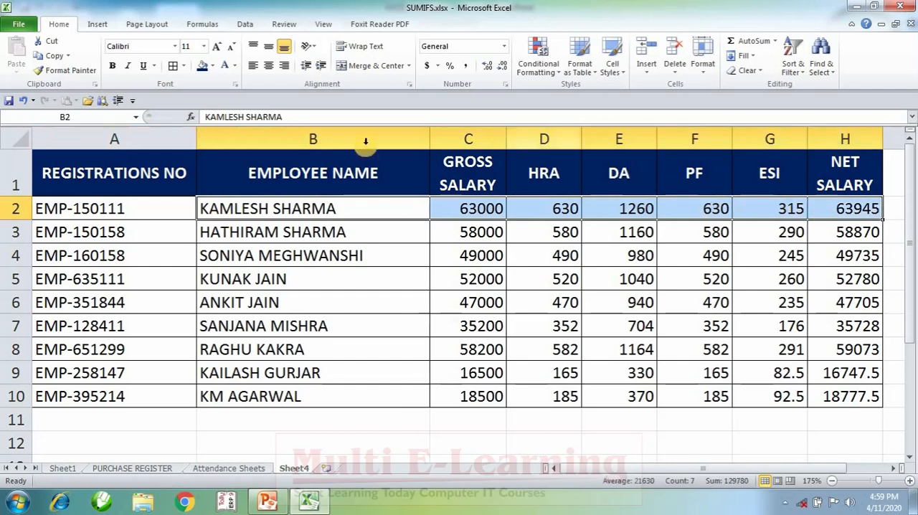
left_click_drag(139, 164, 710, 258)
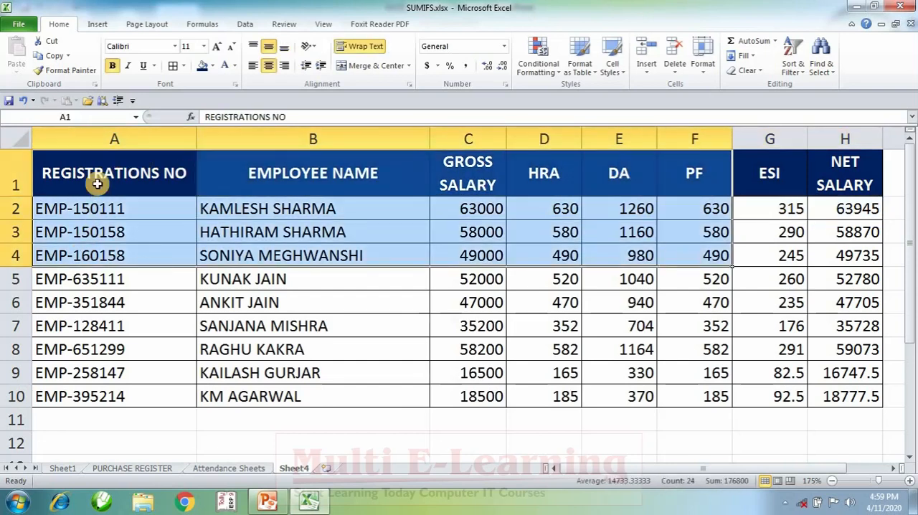
left_click_drag(93, 180, 102, 322)
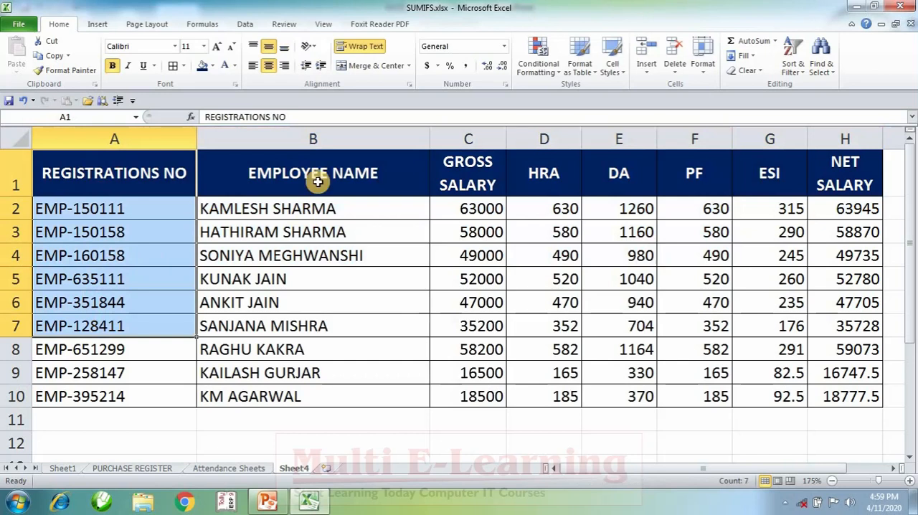
left_click_drag(317, 178, 332, 349)
left_click_drag(456, 178, 473, 305)
left_click_drag(553, 189, 565, 279)
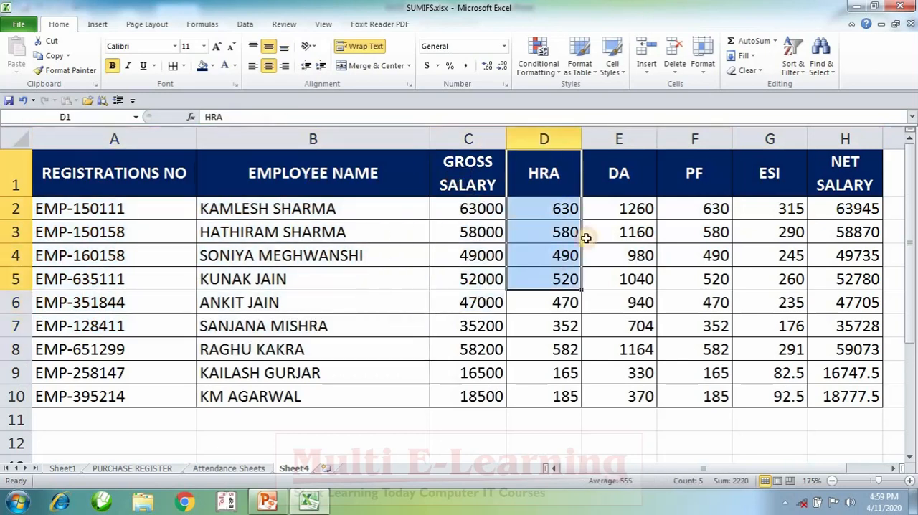
left_click_drag(615, 176, 618, 244)
left_click_drag(692, 176, 710, 234)
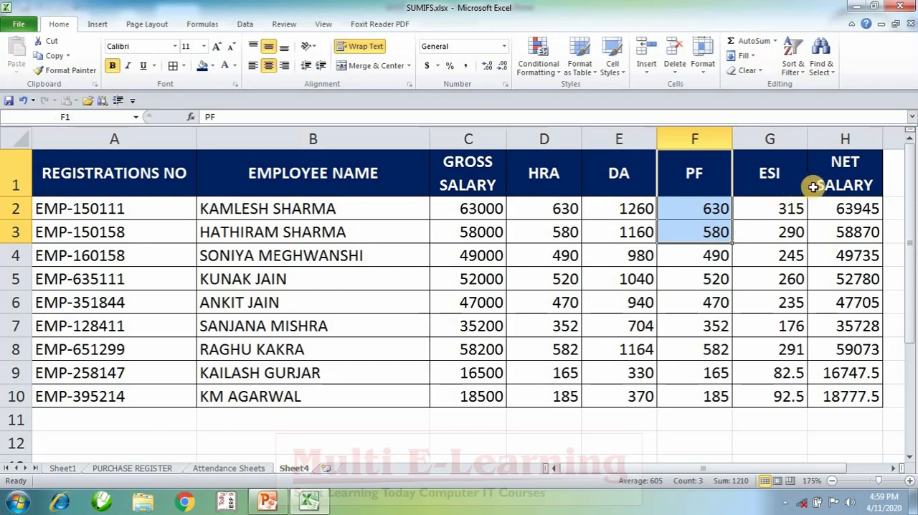
left_click_drag(813, 186, 139, 376)
left_click(241, 434)
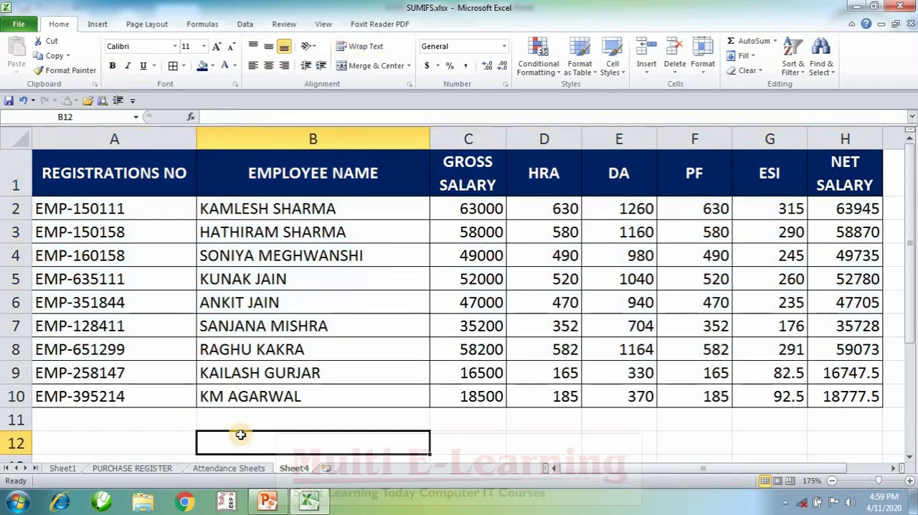
left_click(85, 272)
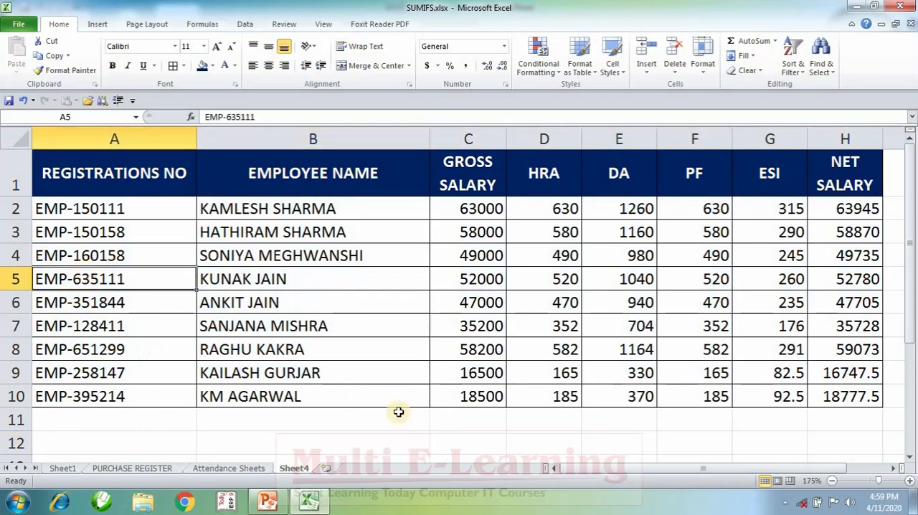
left_click(399, 434)
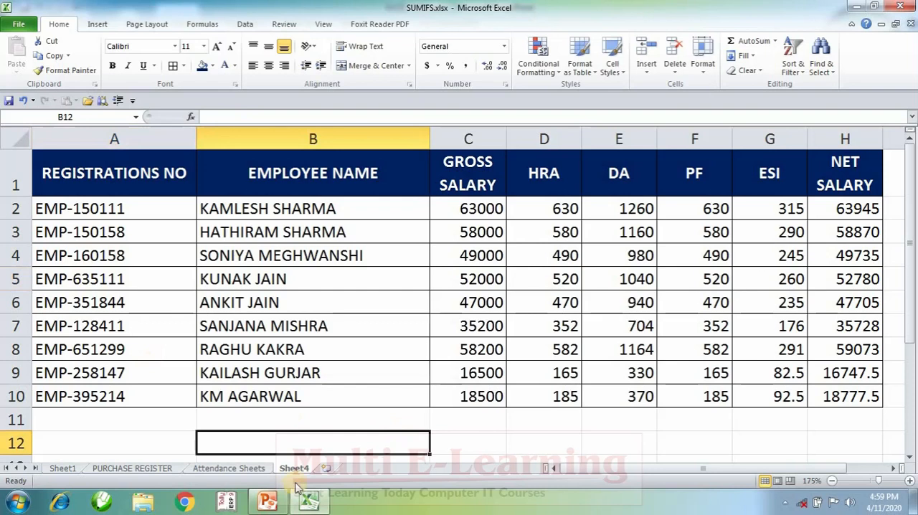
Return to the PURCHASE REGISTER sheet and look at the search box that uses party name and bill number
left_click(154, 470)
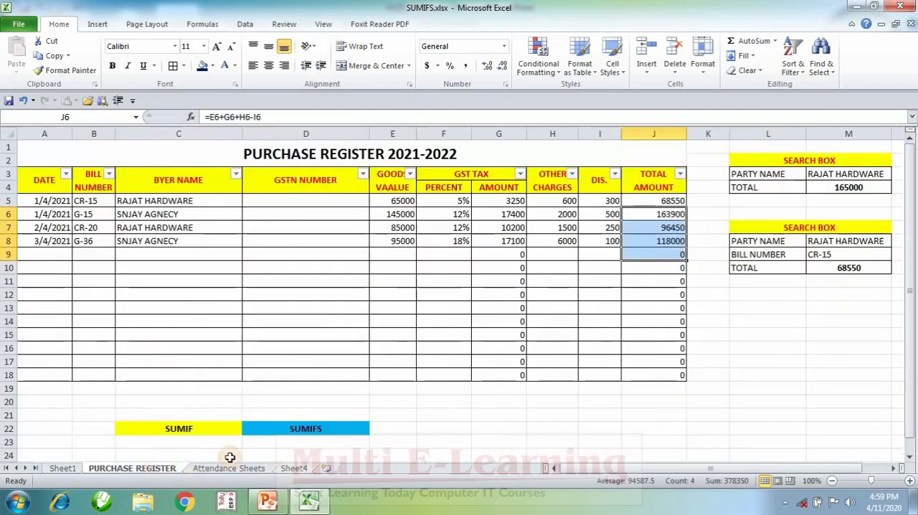
left_click(215, 361)
left_click(768, 321)
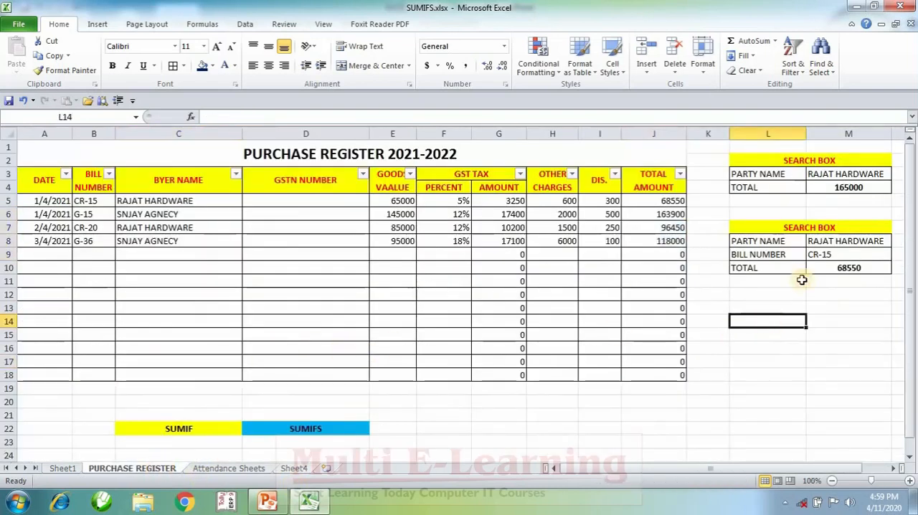
left_click(816, 256)
left_click(825, 335)
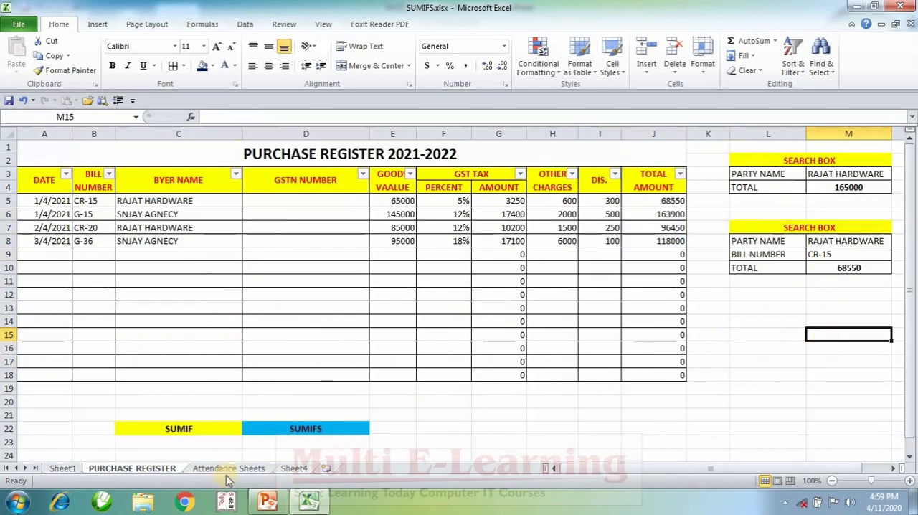
Go back to Sheet4 and examine each salary field and its formula across row 3 of the employee table
left_click(290, 470)
left_click(481, 439)
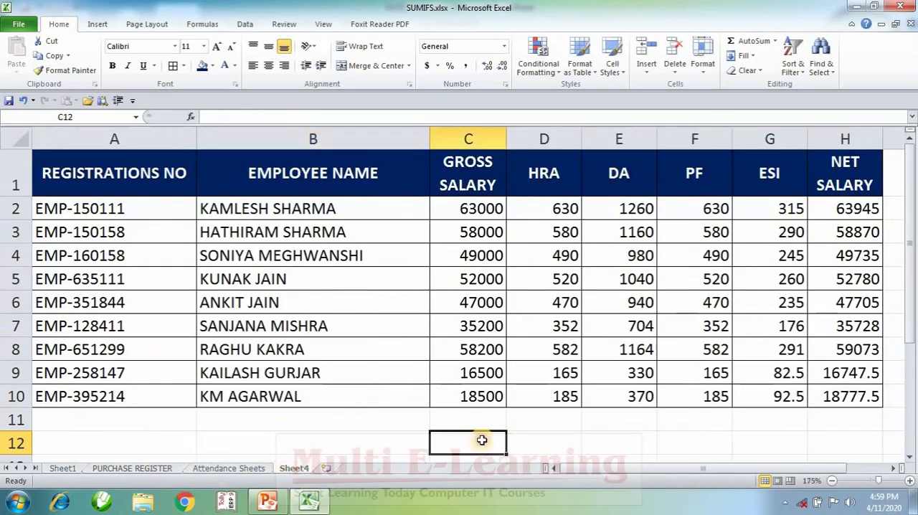
left_click(129, 236)
left_click(333, 235)
left_click(459, 233)
left_click(548, 235)
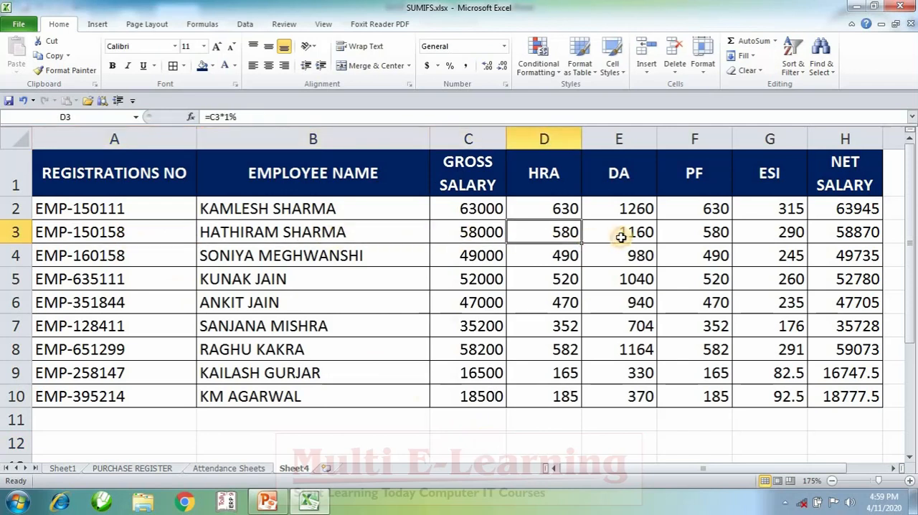
left_click(624, 233)
left_click(717, 234)
left_click(769, 234)
left_click(846, 234)
left_click_drag(846, 233, 23, 226)
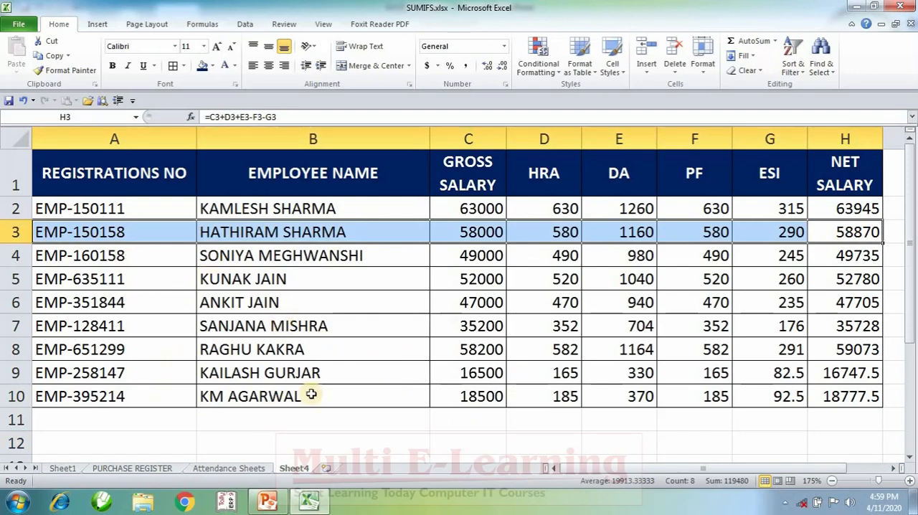
Narrow column I and widen columns J and K beside the salary table to make room for a lookup form
scroll(312, 393, "down", 2)
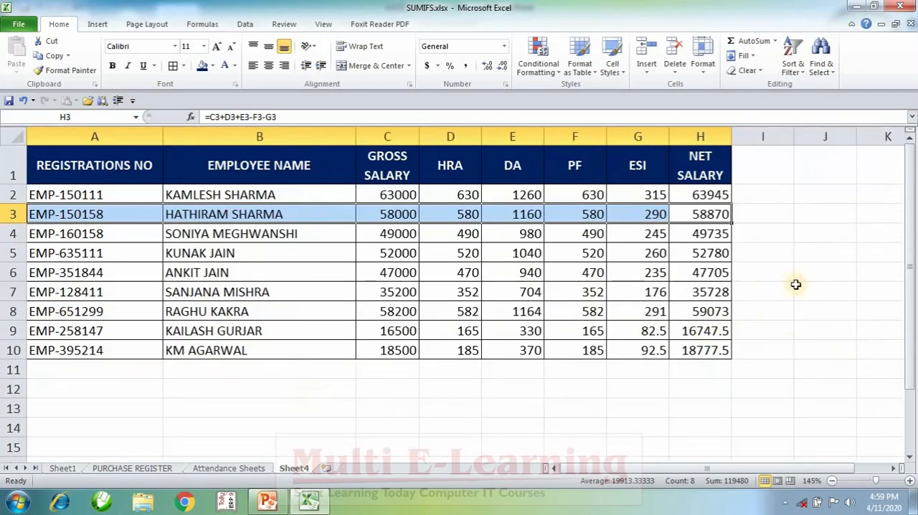
scroll(779, 254, "down", 1)
left_click(746, 252)
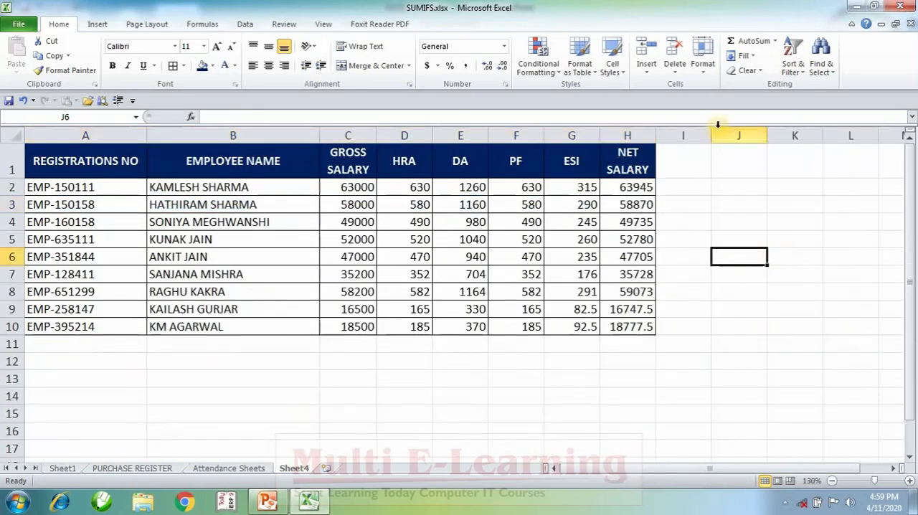
left_click_drag(706, 137, 776, 136)
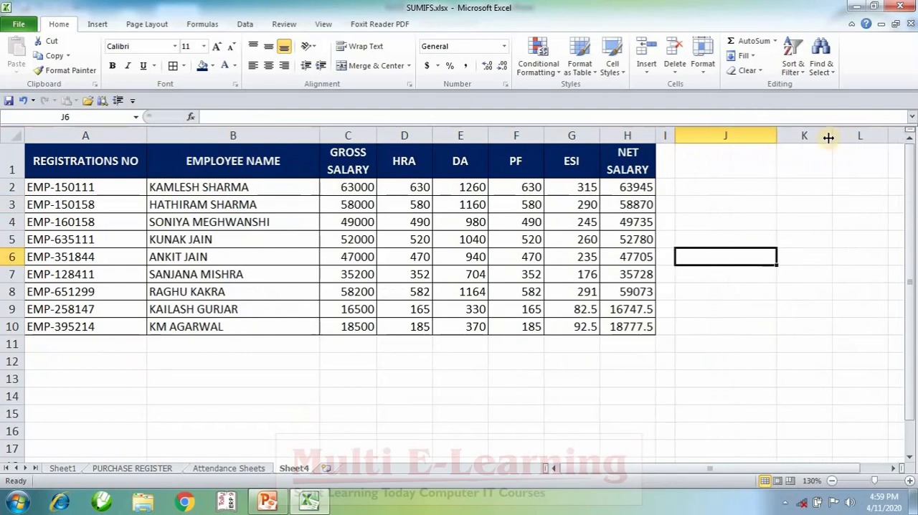
left_click(836, 130)
left_click_drag(833, 136, 889, 155)
Enter the label EMPLOYEE CODE in cell J2 and make it bold
left_click(743, 184)
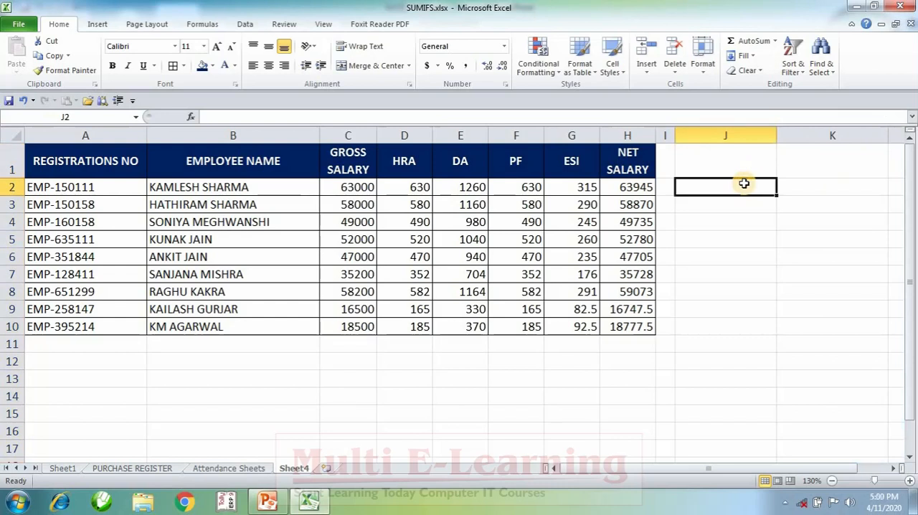
type("EMPLOYEE CODE")
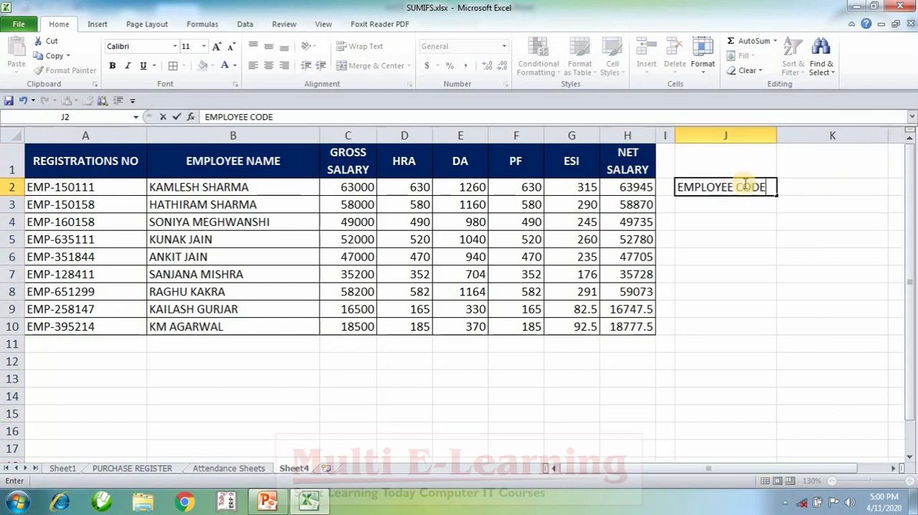
key("Tab")
left_click(744, 184)
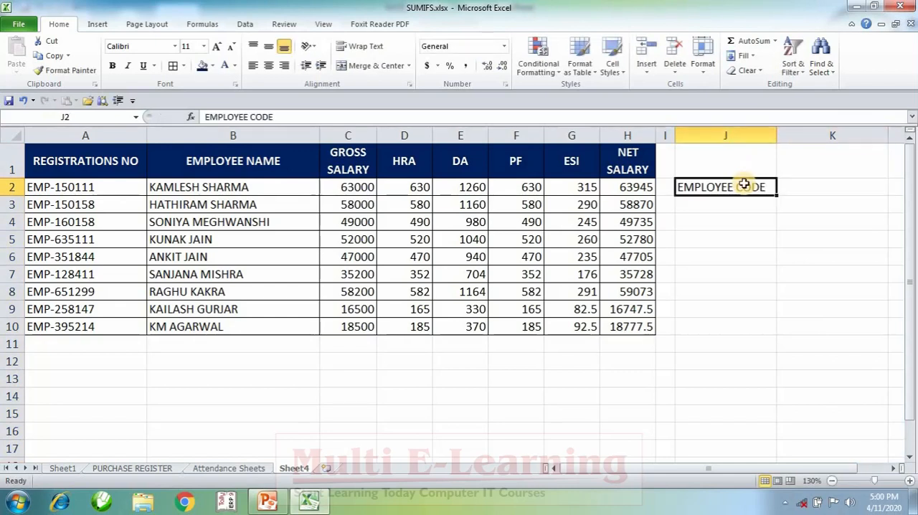
key("ctrl+b")
key("Tab")
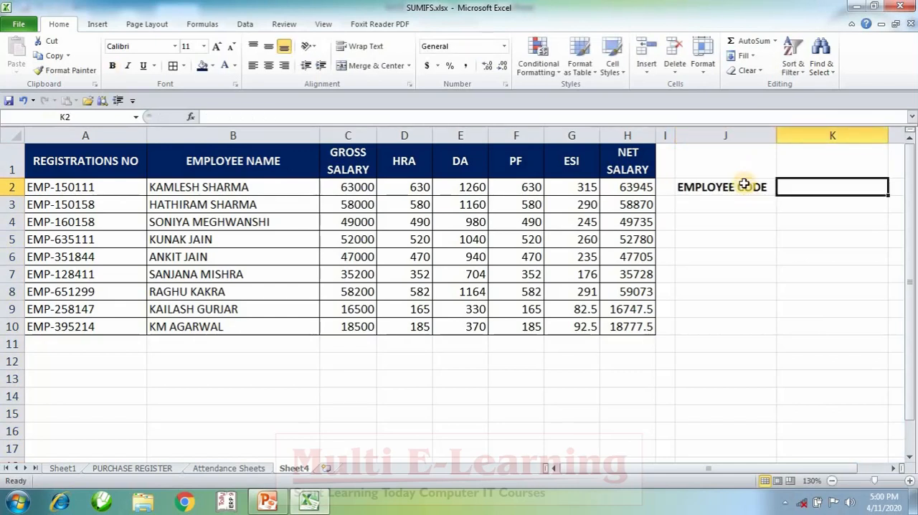
Enter the labels NAME in J3 and GROSS SALRY in J4, below the employee code label
key("Return")
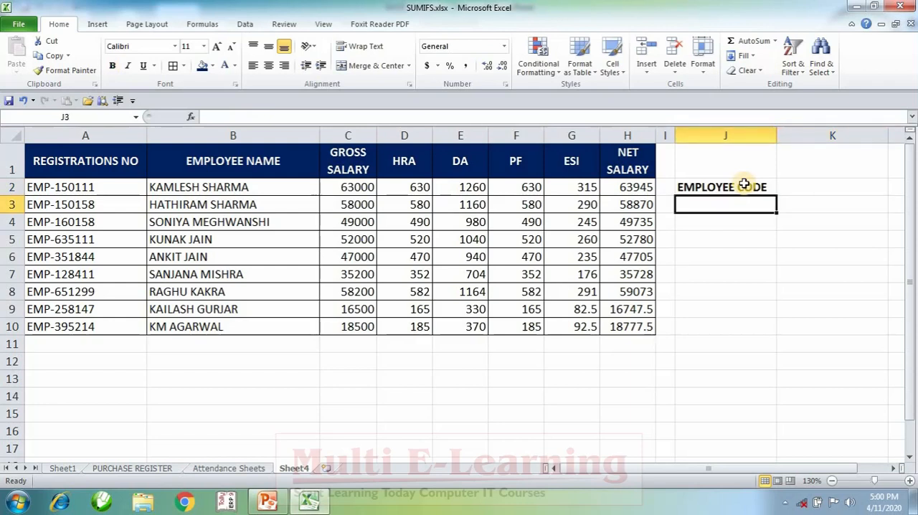
type("NAME")
key("Tab")
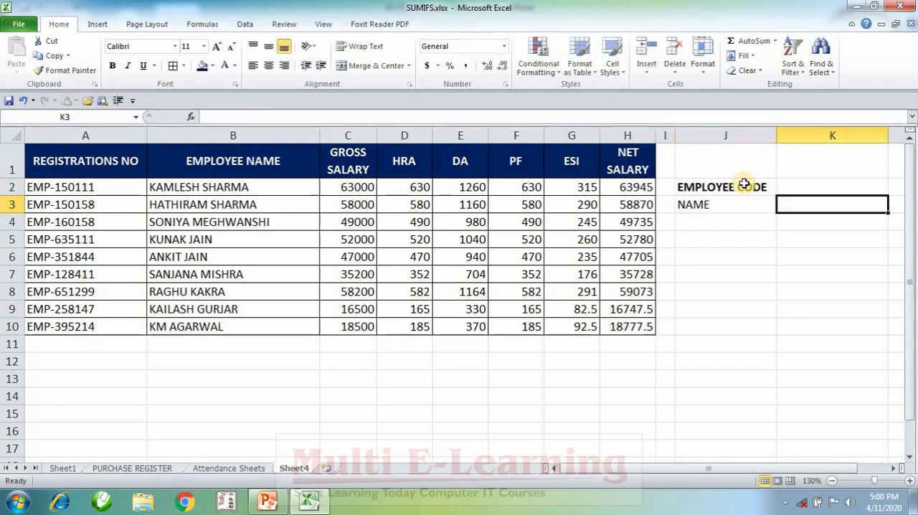
key("Return")
type("GROSS SALRY")
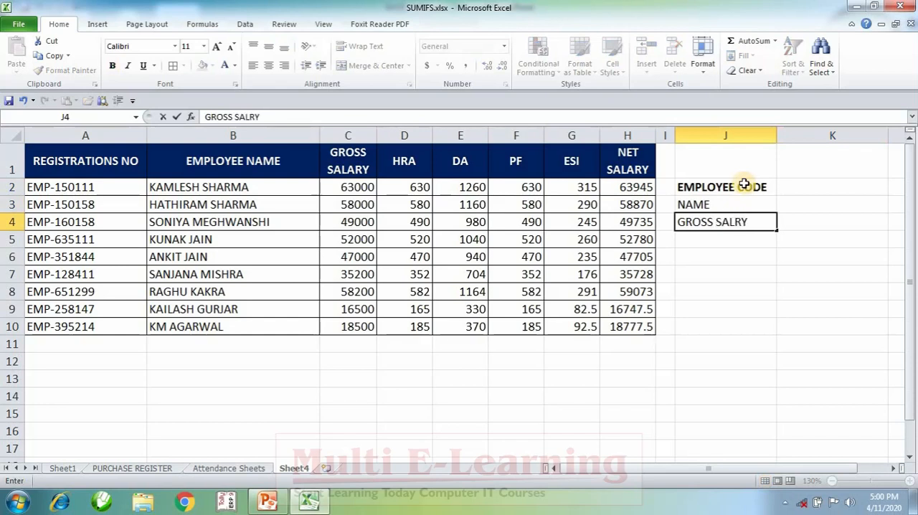
key("Tab")
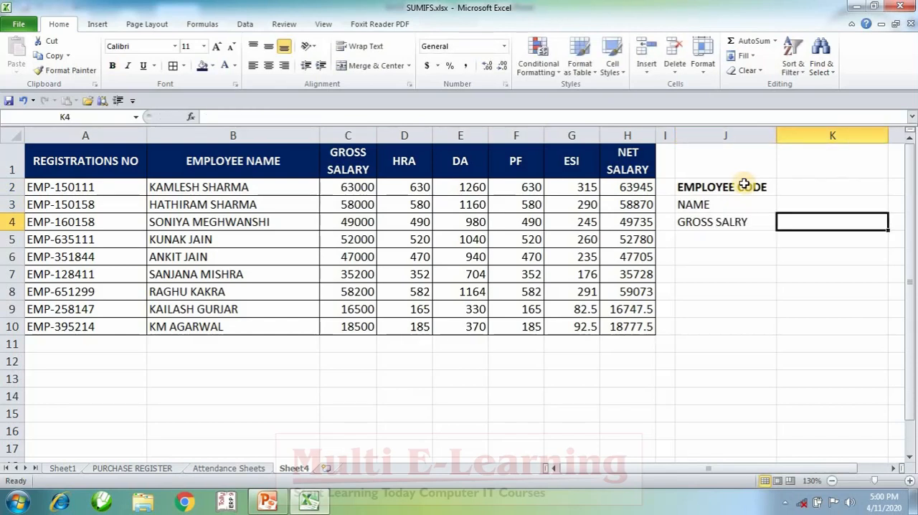
key("Return")
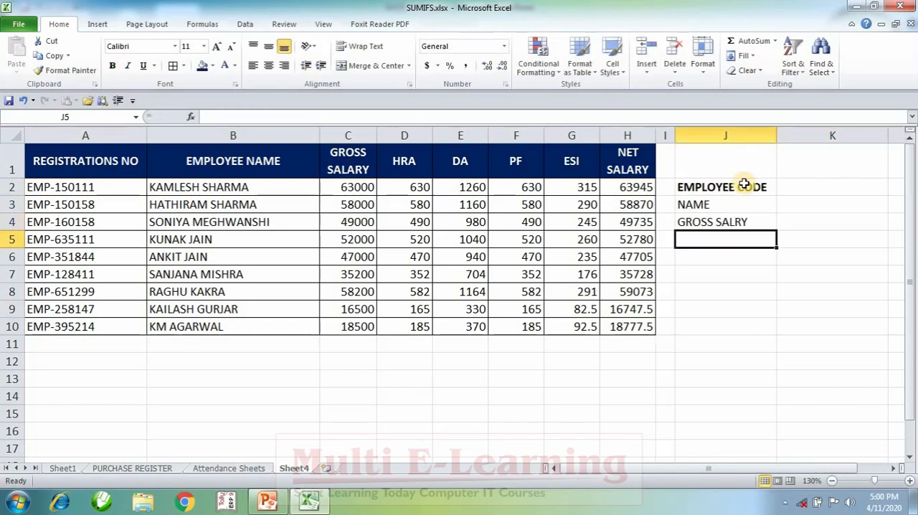
Enter the remaining labels HRA, DA, PF, ESI and NET SAALRY in cells J5 to J9
type("HRA")
key("Return")
type("DA")
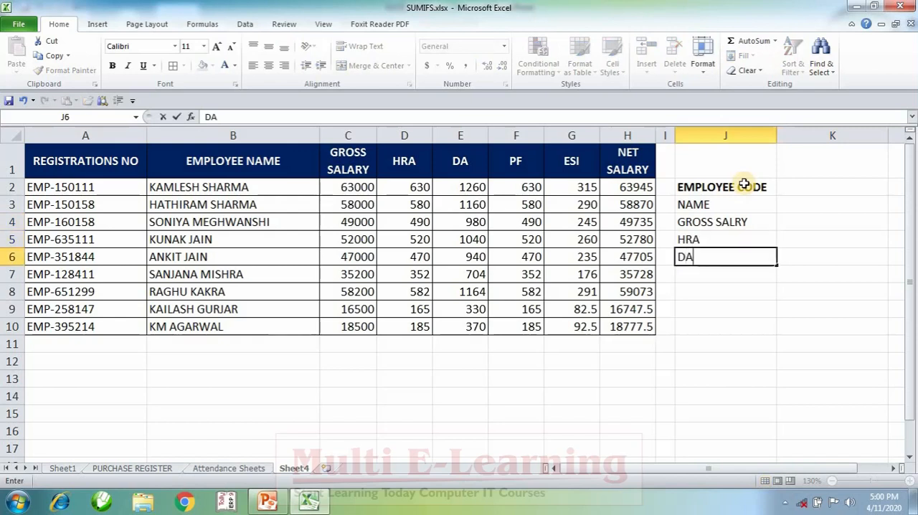
key("Return")
type("PF")
key("Return")
type("E")
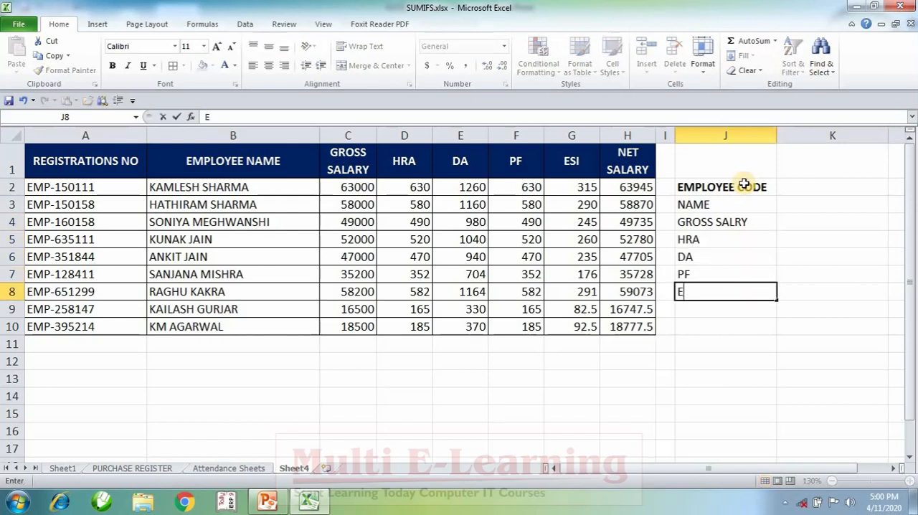
type("SI")
key("Return")
type("NET")
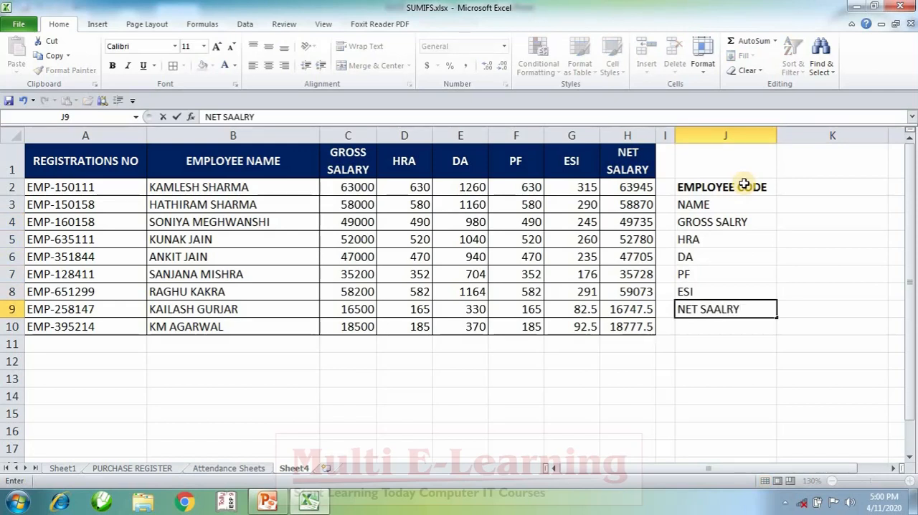
type(" SAALRY")
key("Return")
Apply borders to every cell of the lookup form in J2:K9
key("Up")
key("shift+Right")
key("shift+Up")
key("shift+Up")
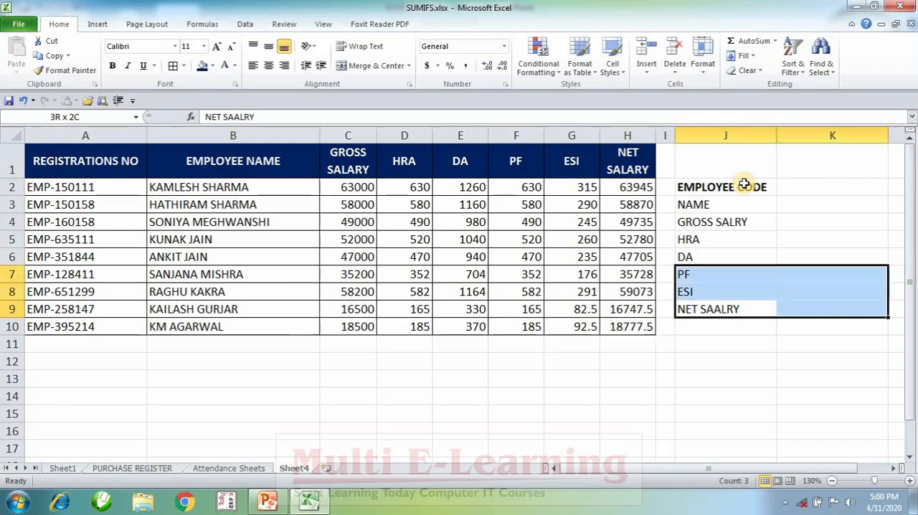
key("shift+Up")
key("shift+Up")
key("shift+Up")
key("shift+Up")
key("shift+Up")
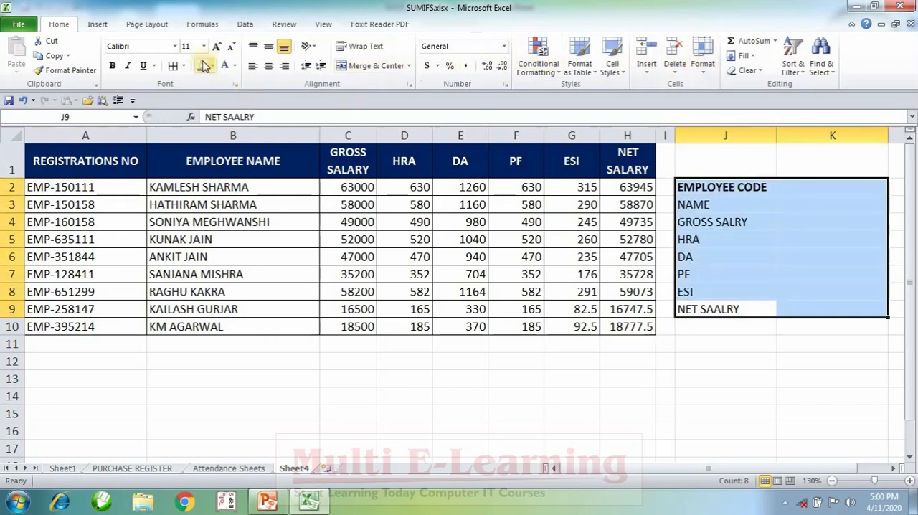
left_click(177, 67)
left_click(735, 352)
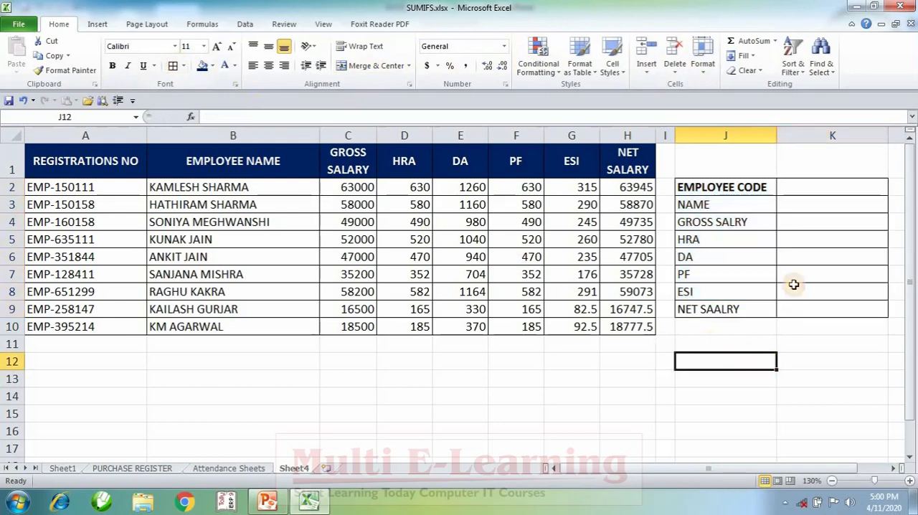
left_click(819, 189)
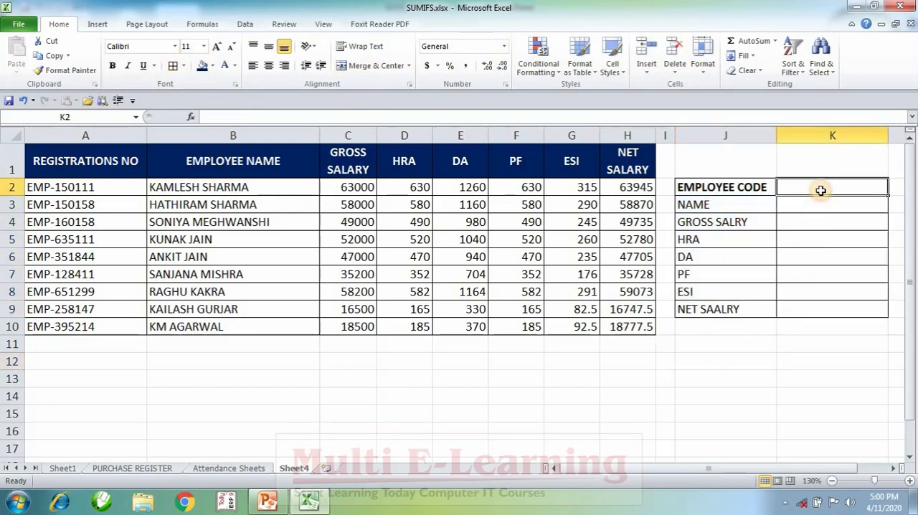
left_click(94, 228)
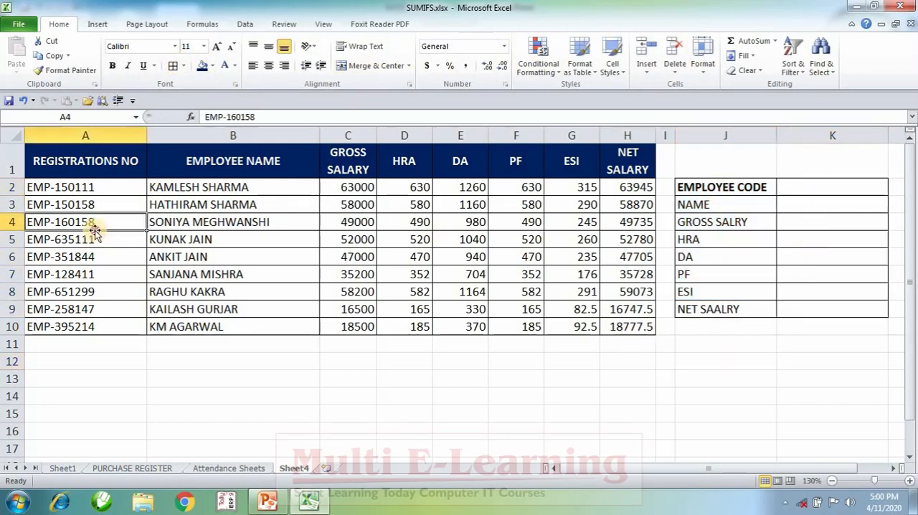
left_click(824, 190)
left_click(86, 279)
left_click_drag(215, 277, 631, 276)
left_click_drag(799, 210, 804, 303)
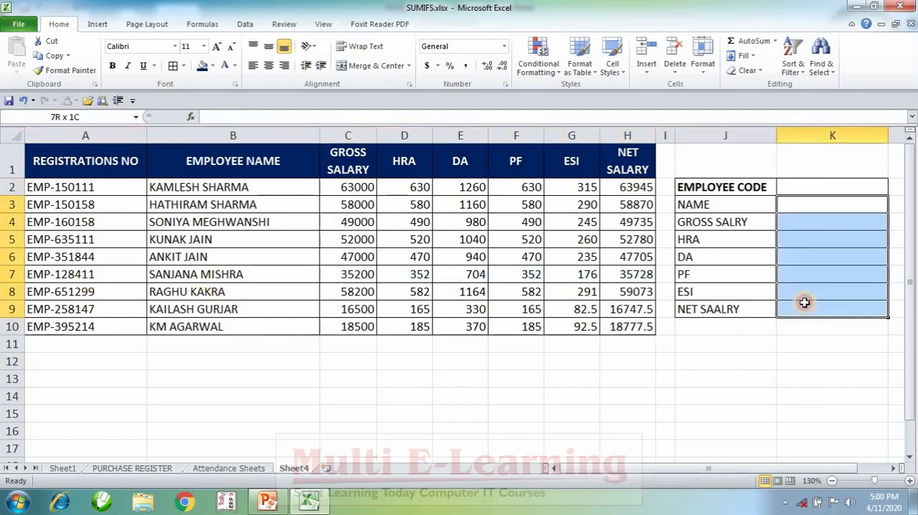
left_click_drag(744, 186, 801, 310)
Merge and center cells J1:K1 above the lookup form and enter the heading VLOKKUP
left_click_drag(738, 160, 817, 162)
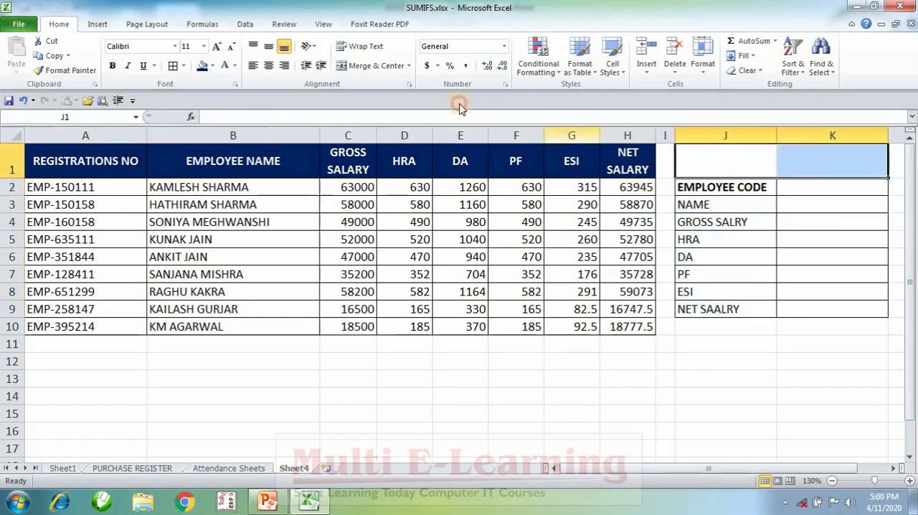
left_click(380, 66)
type("VLOKKUP")
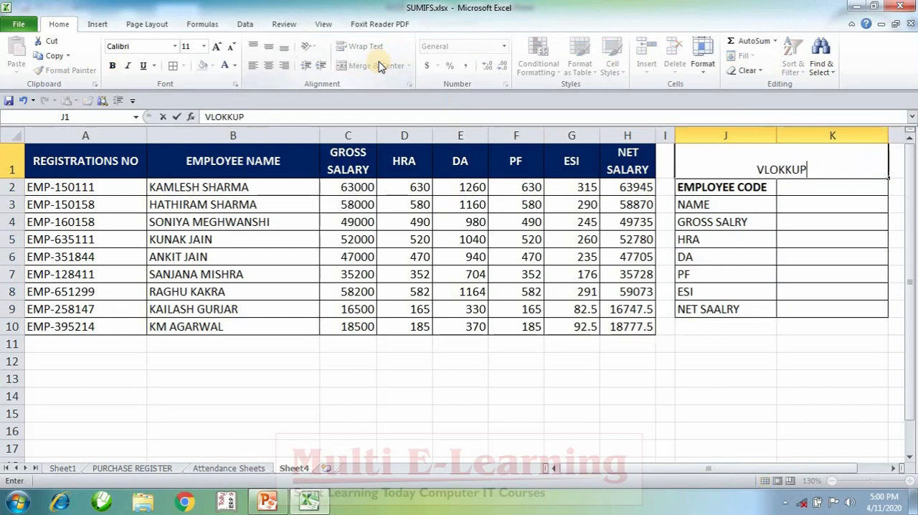
key("Return")
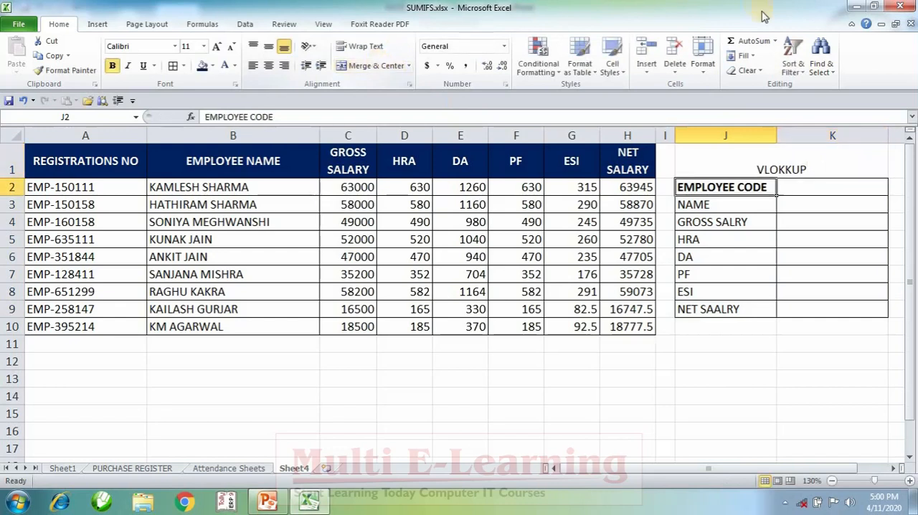
Format the VLOKKUP heading with middle alignment, dark blue fill, white bold text and a font size three steps larger
left_click(757, 170)
left_click(268, 46)
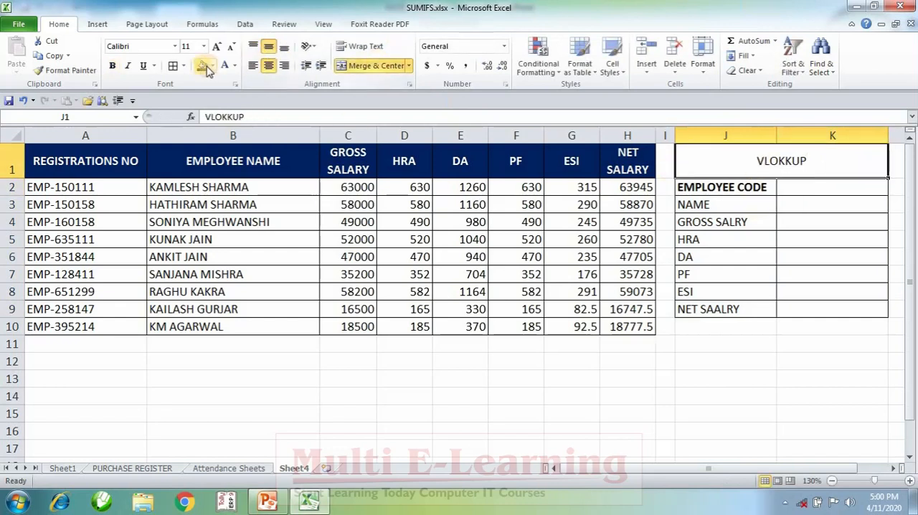
left_click(203, 66)
left_click(224, 66)
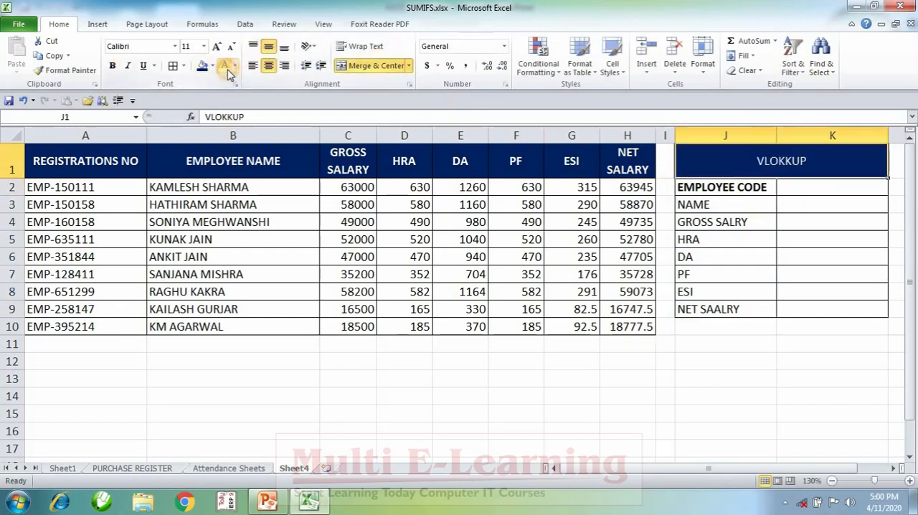
left_click(112, 65)
left_click(218, 47)
left_click(217, 47)
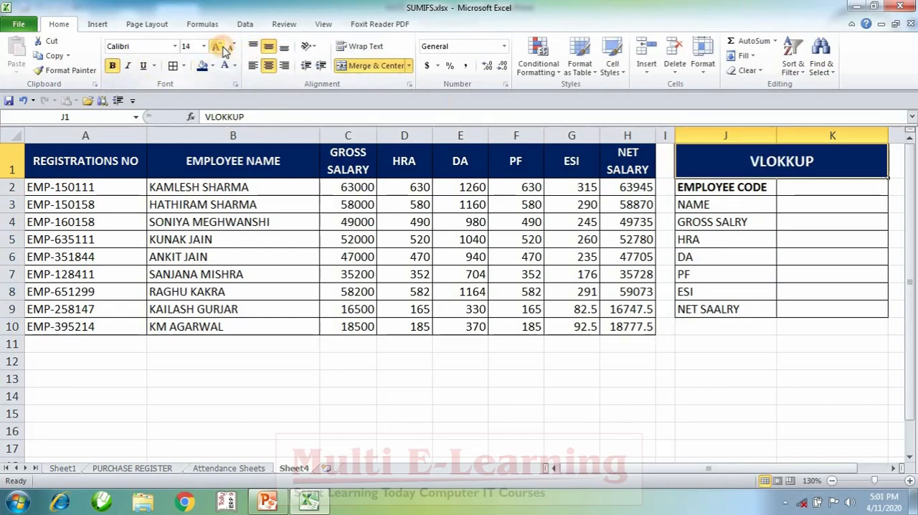
left_click(217, 47)
left_click(665, 383)
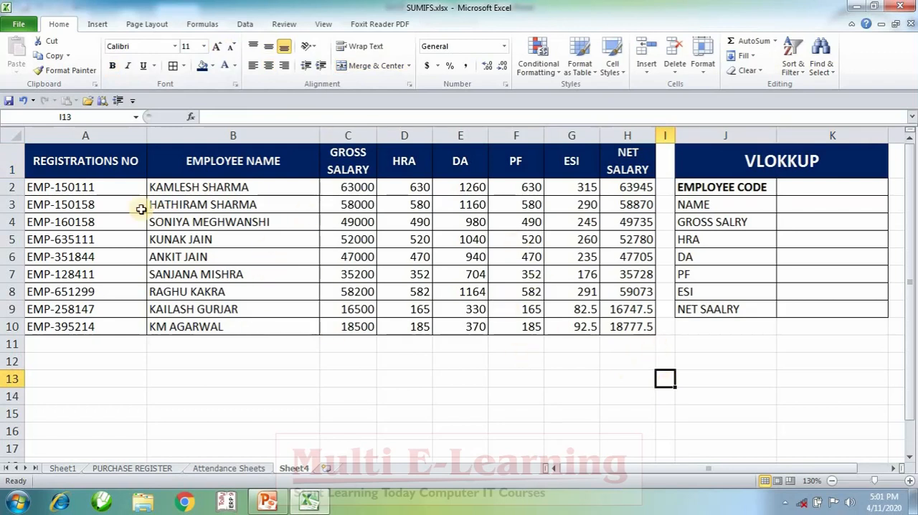
Name the whole employee salary table, A1:H10 including its headers, EMP
left_click_drag(100, 161, 610, 335)
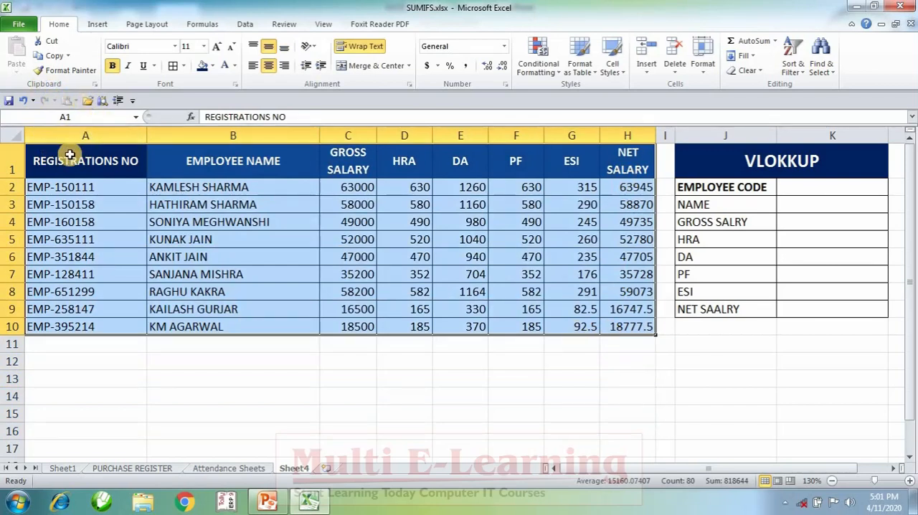
left_click(76, 116)
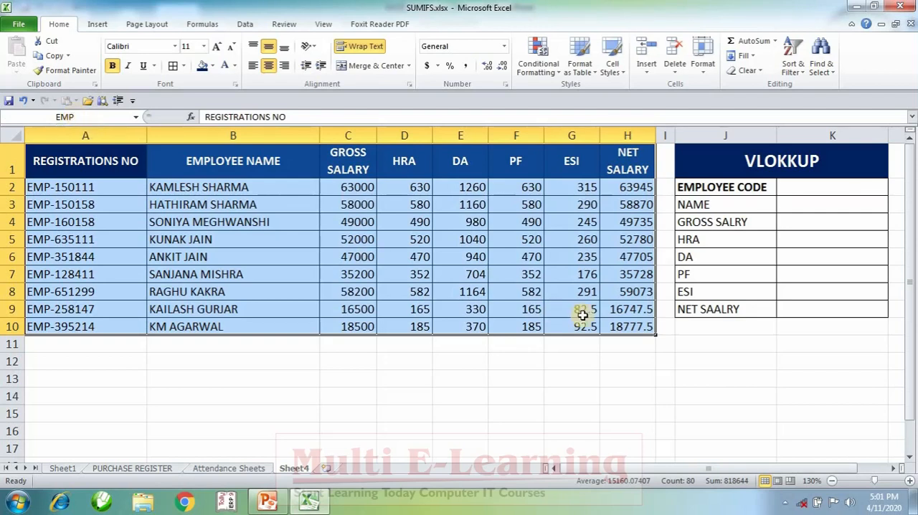
left_click(727, 396)
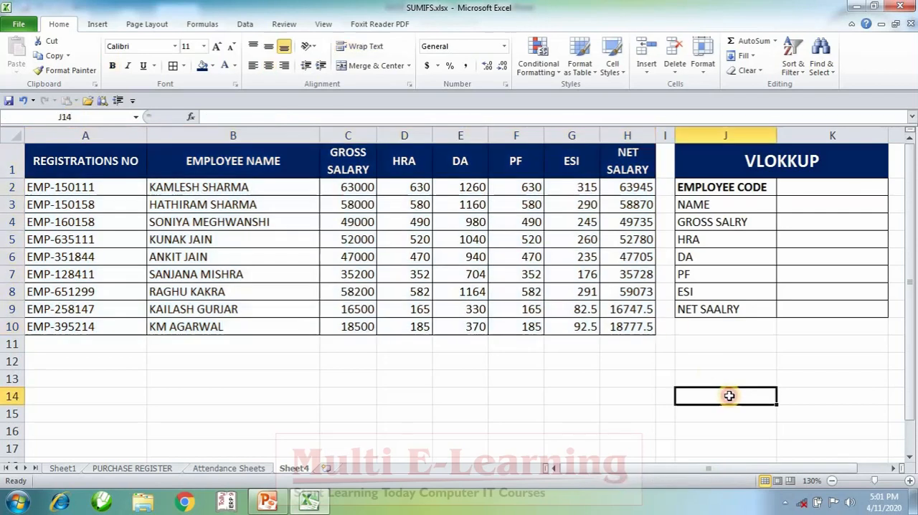
left_click(806, 203)
left_click_drag(805, 205, 813, 305)
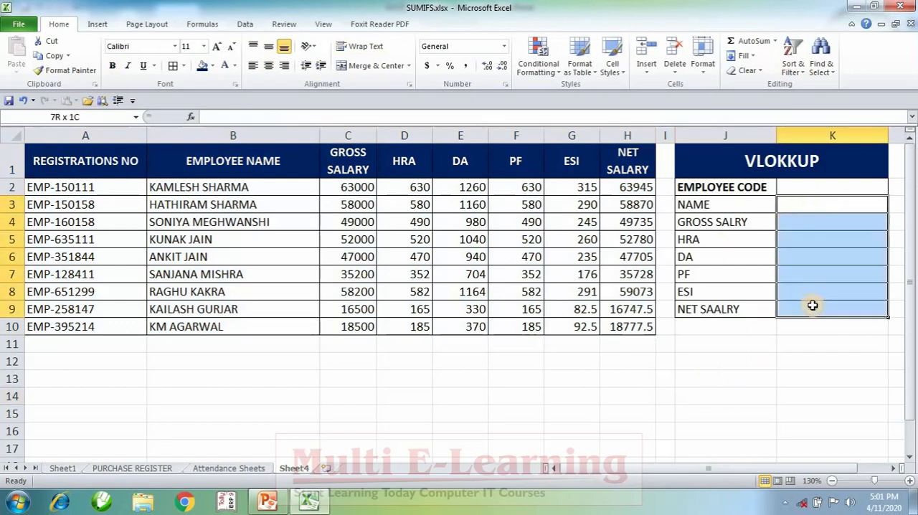
left_click_drag(811, 205, 821, 315)
left_click(693, 406)
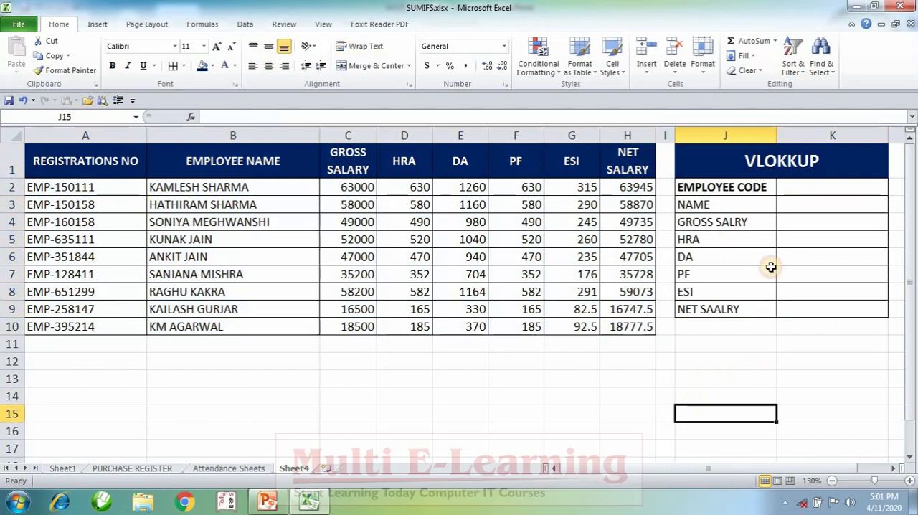
Enter the formula =VLOOKUP(K2,EMP,2,FALSE) in cell K3 to look up the employee's name
left_click(809, 208)
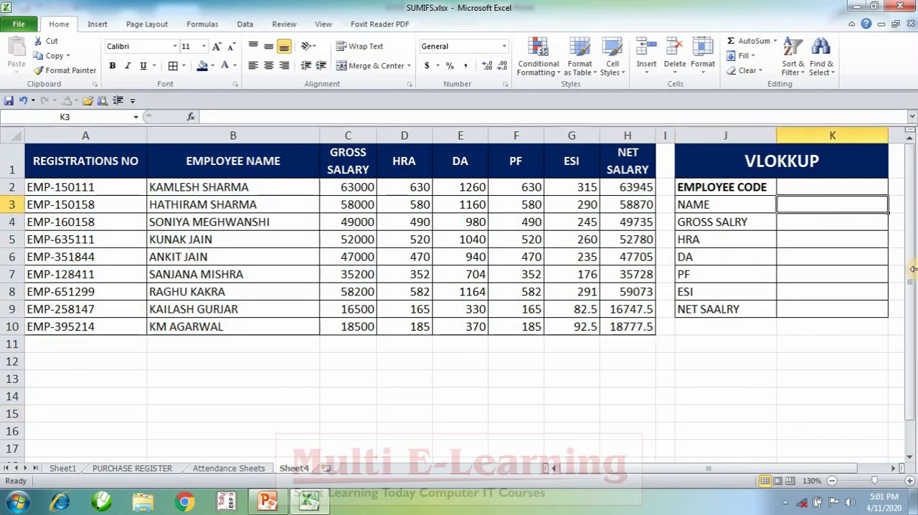
type("V")
type("=")
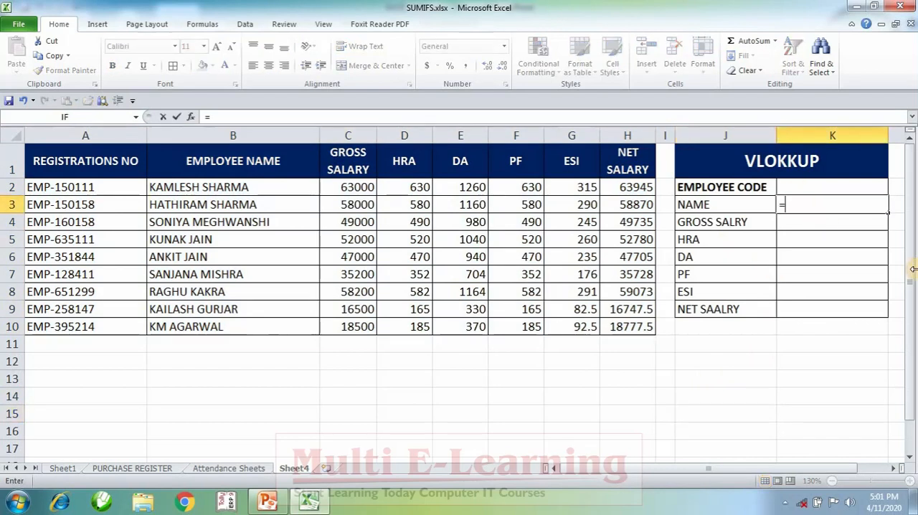
type("VL")
key("Tab")
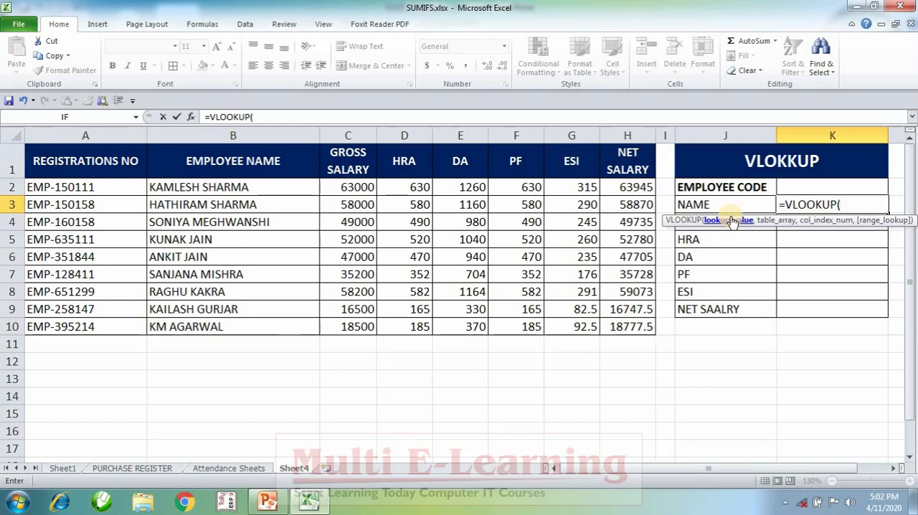
left_click(810, 188)
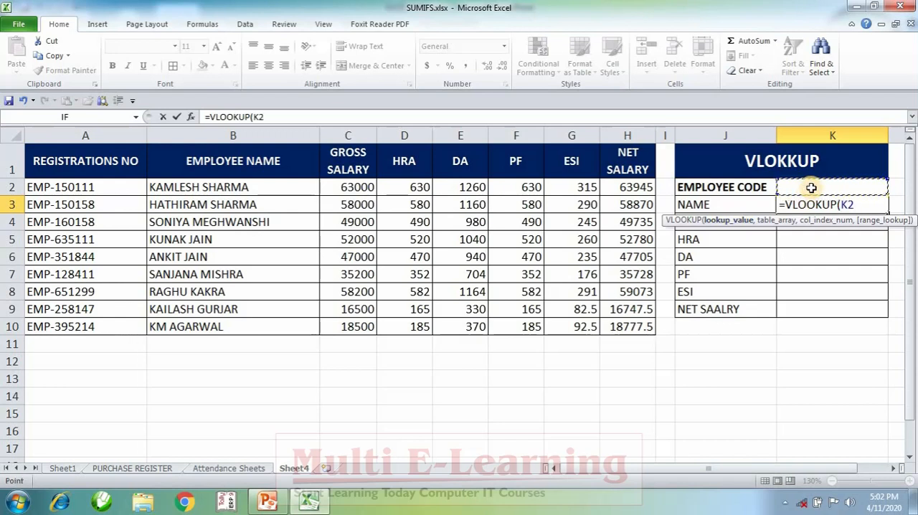
type(",")
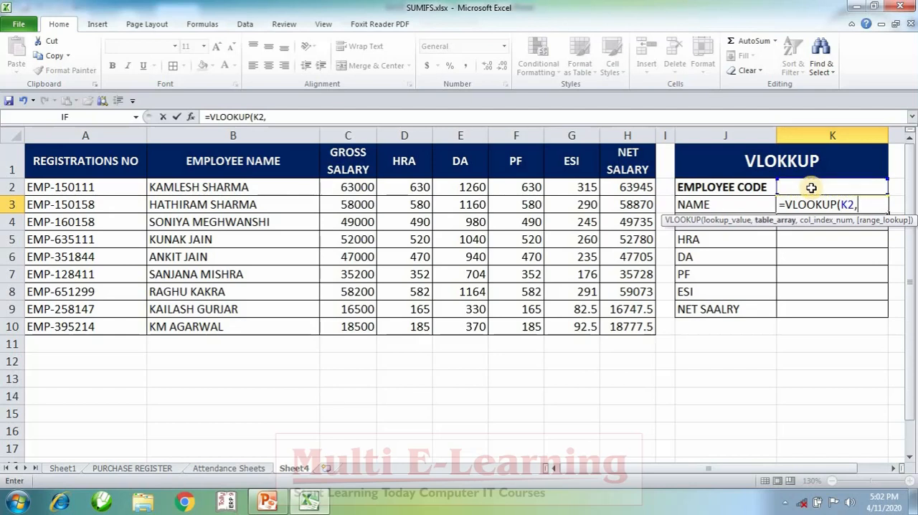
type("EMP")
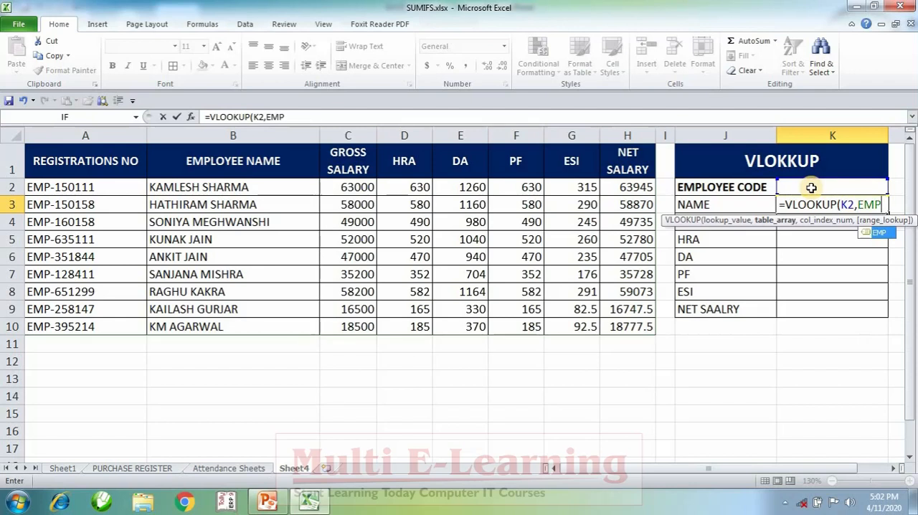
type(",")
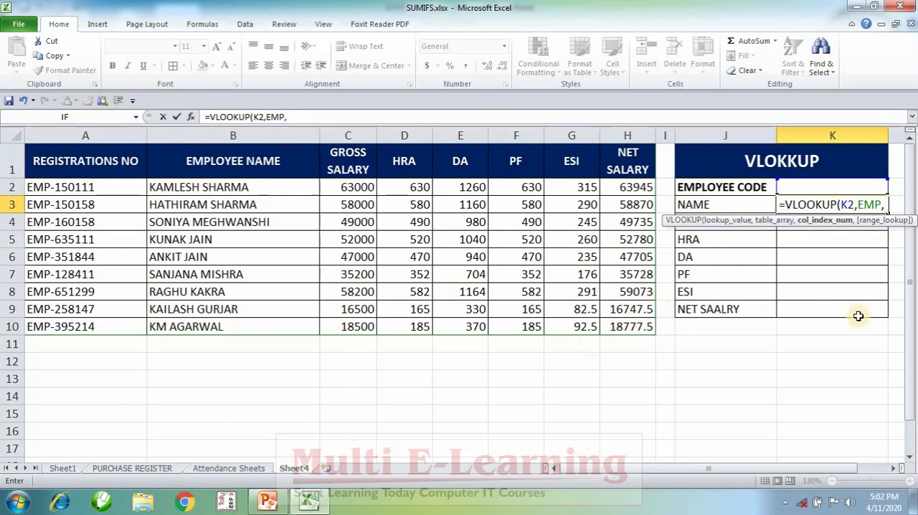
type("22")
key("BackSpace")
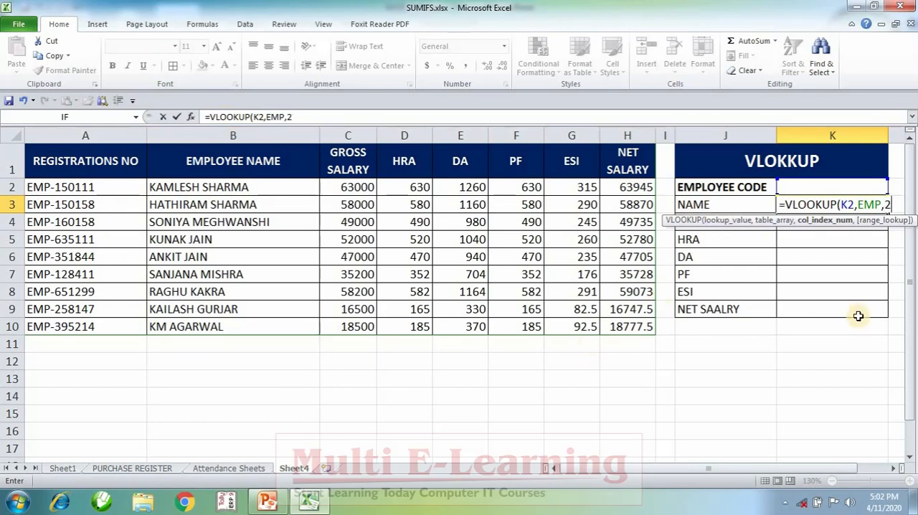
type(",")
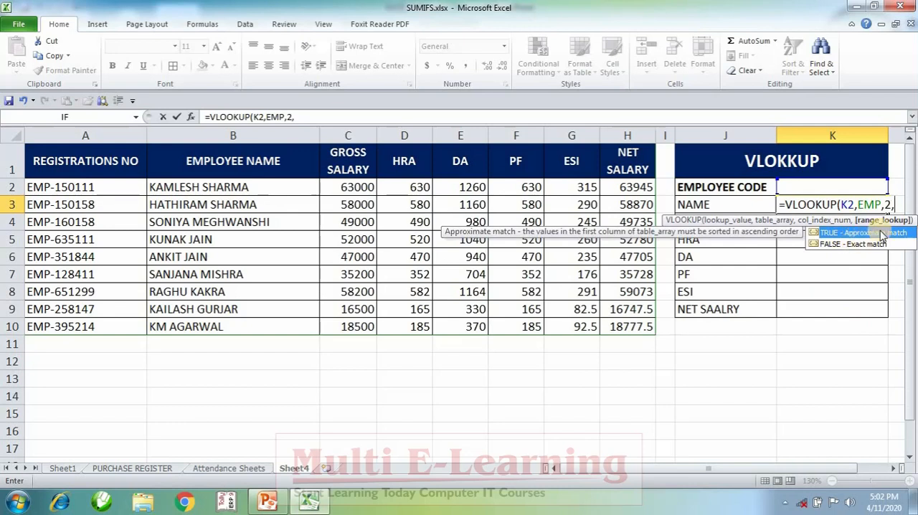
type("FALSE)")
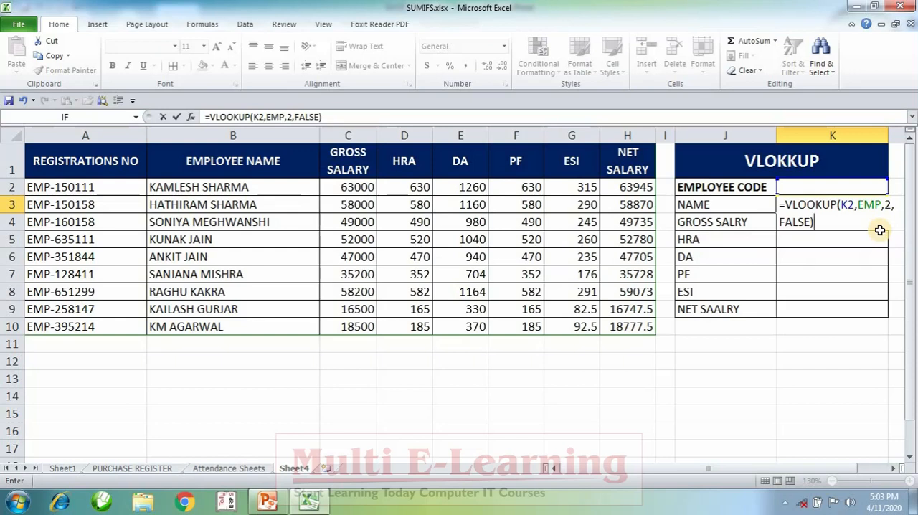
key("Return")
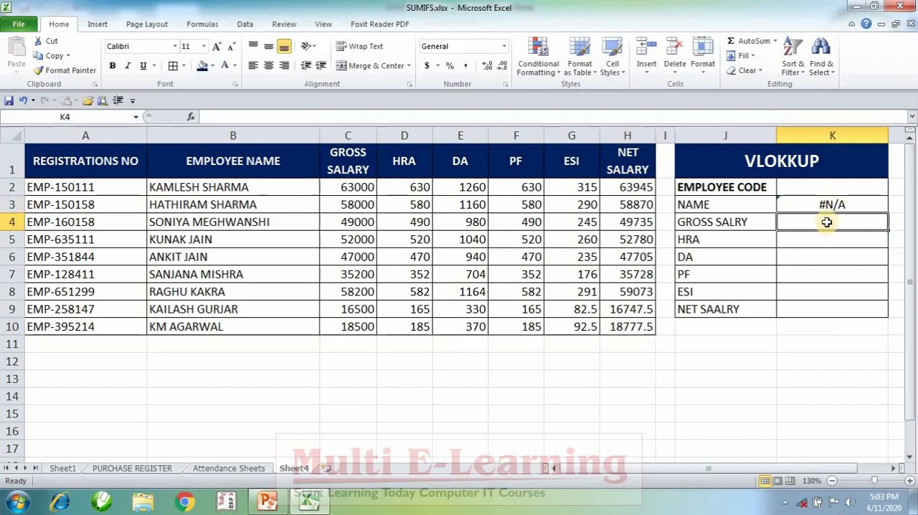
Enter the formula =VLOOKUP(K2,EMP,3,FALSE) in cell K4 to look up the gross salary
type("=VL")
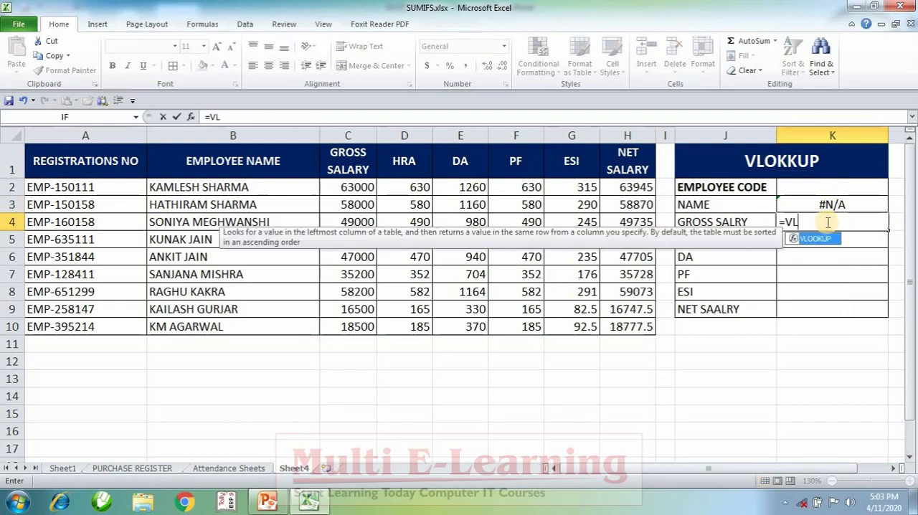
key("Tab")
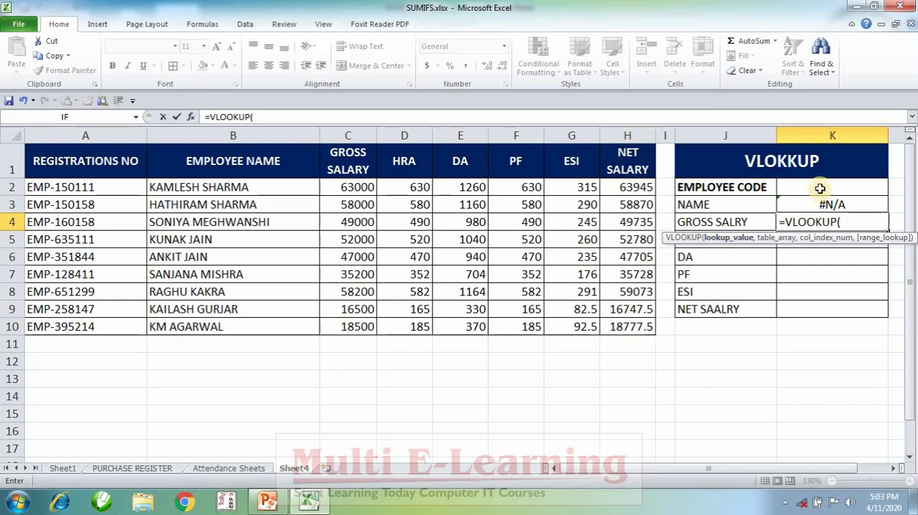
left_click(819, 189)
type(",")
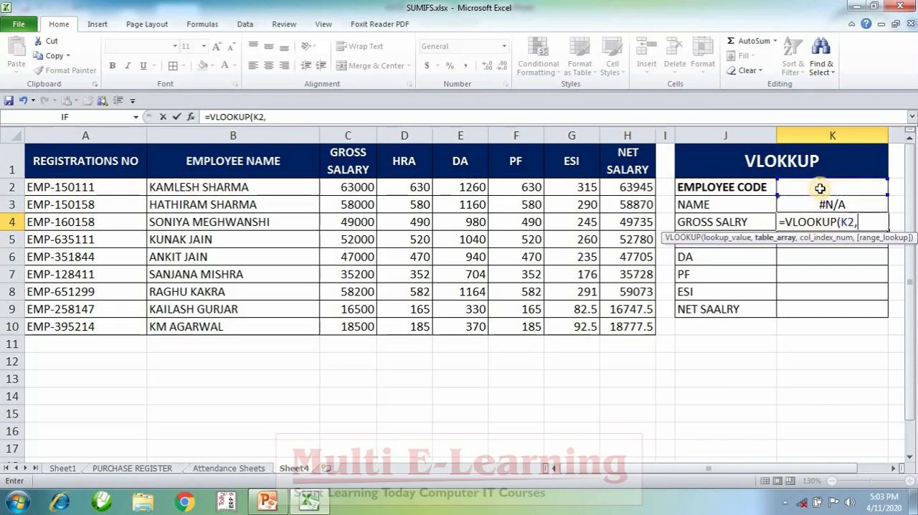
type("EMP")
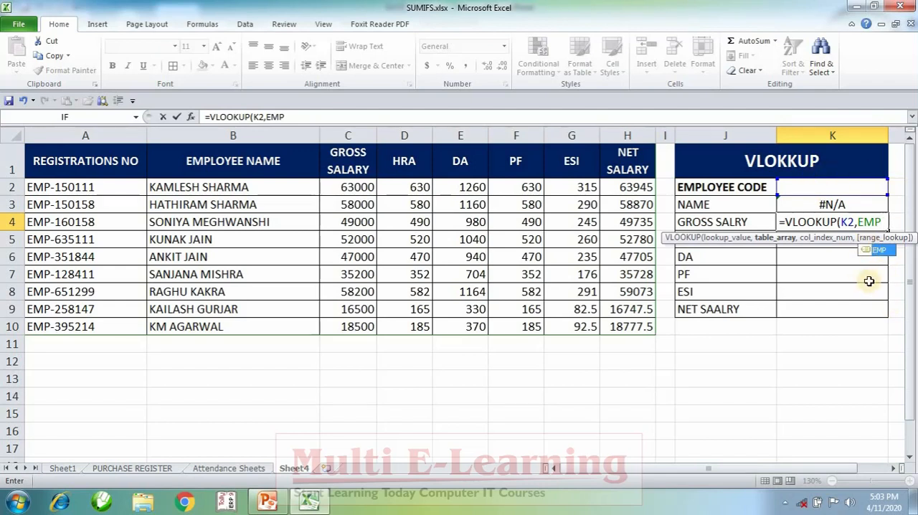
type(",")
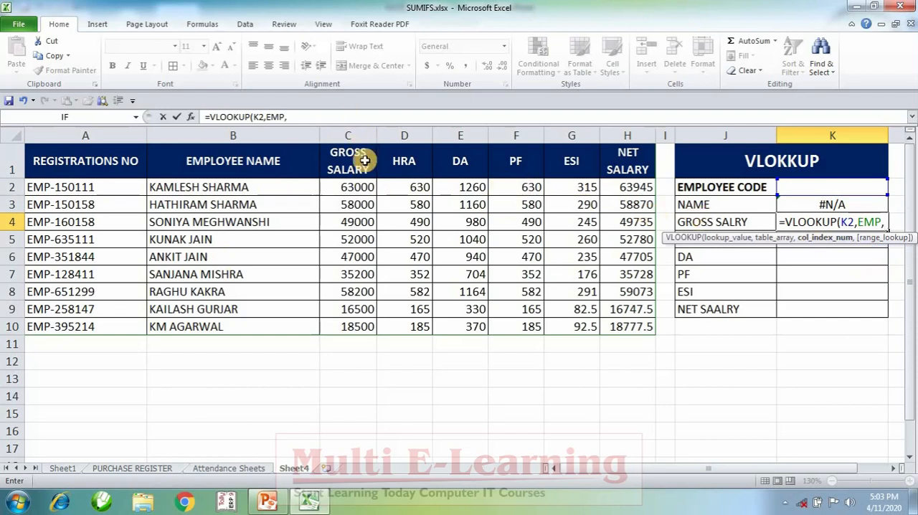
type("3,F")
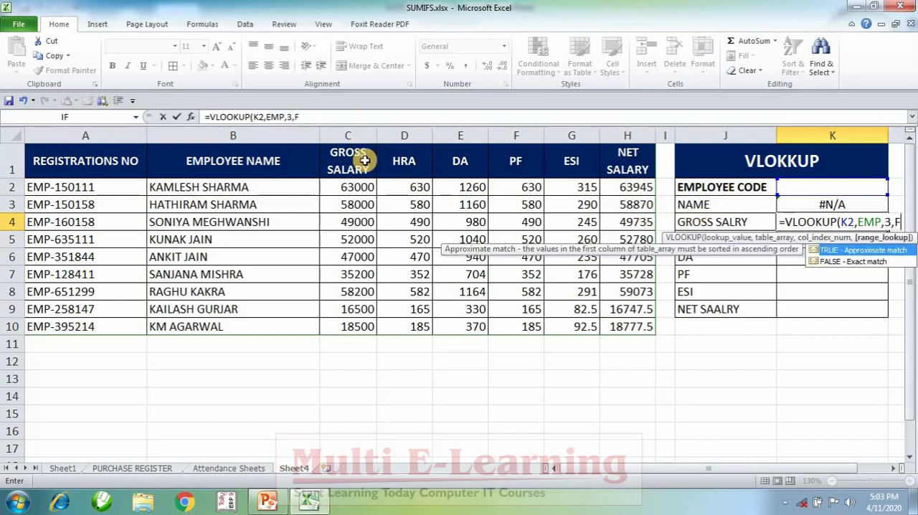
type("ALSE)")
key("Return")
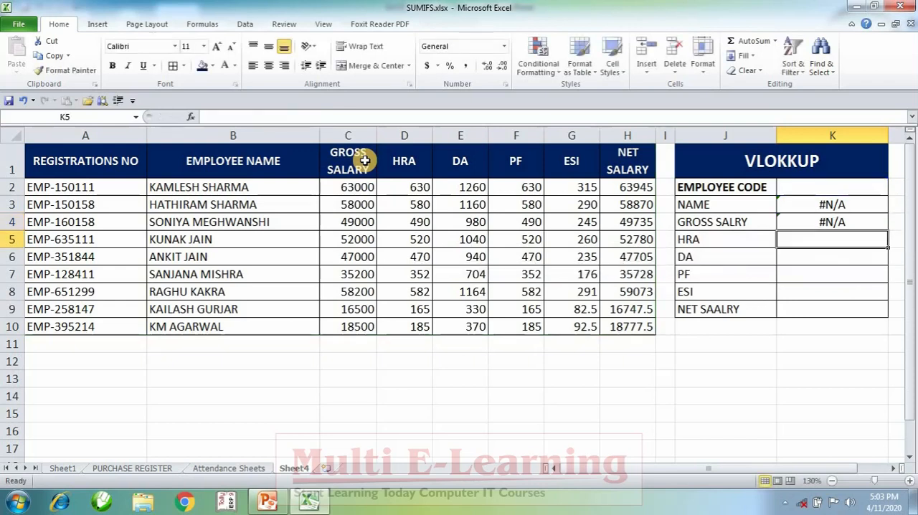
Copy the gross salary formula text from K4 into K5 and set its column index to 4 to look up the HRA
left_click(833, 222)
double_click(831, 223)
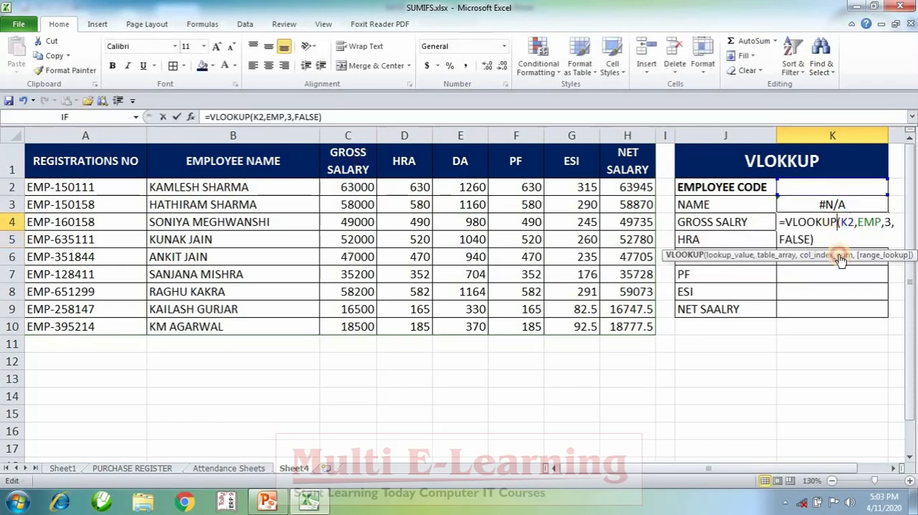
left_click_drag(780, 222, 826, 243)
key("ctrl+c")
key("Return")
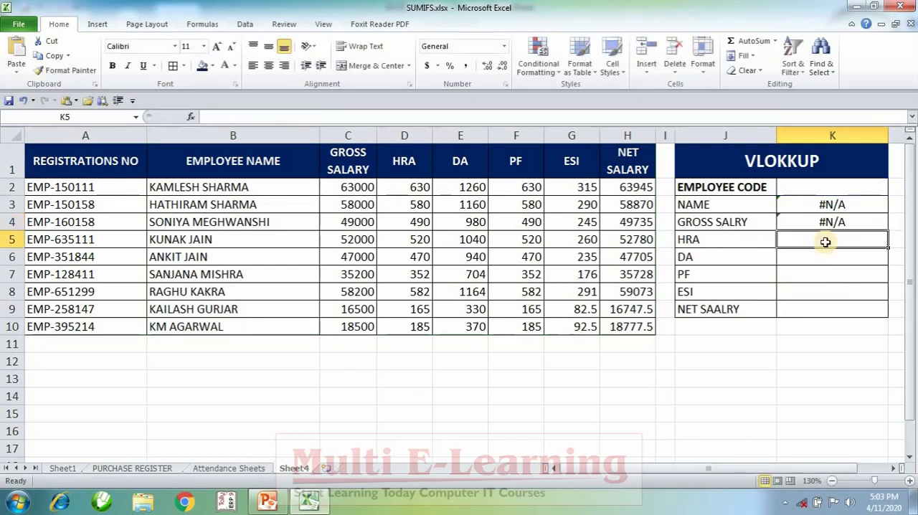
double_click(825, 242)
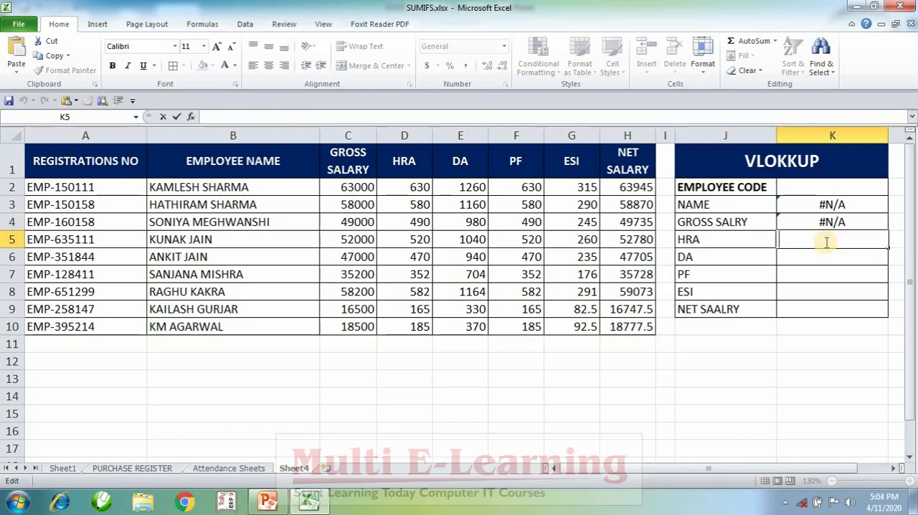
key("ctrl+v")
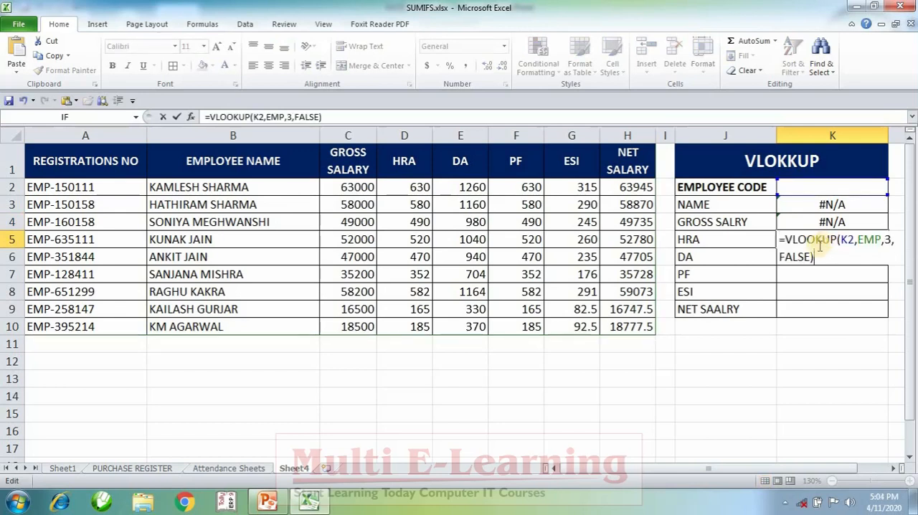
double_click(887, 239)
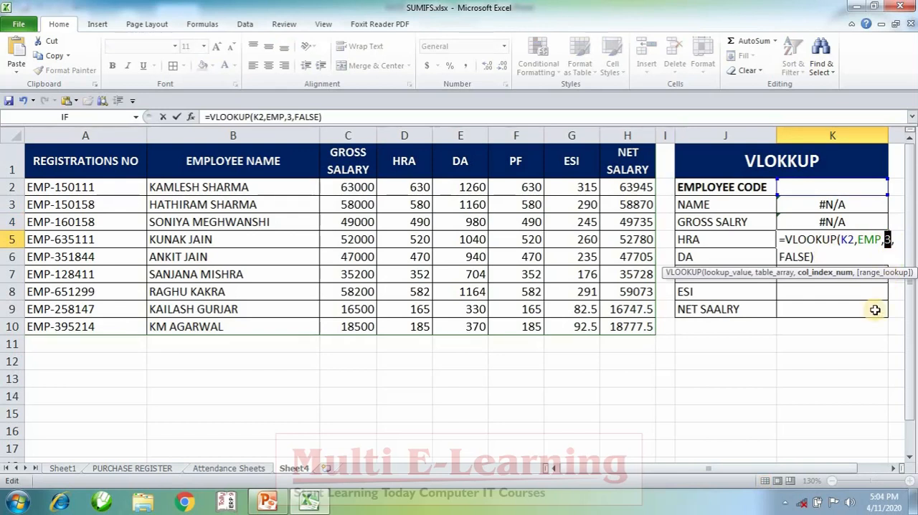
key("Return")
Paste the copied lookup formula into K6 and change it to =VLOOKUP(K2,EMP,5,FALSE) for the DA
left_click(866, 258)
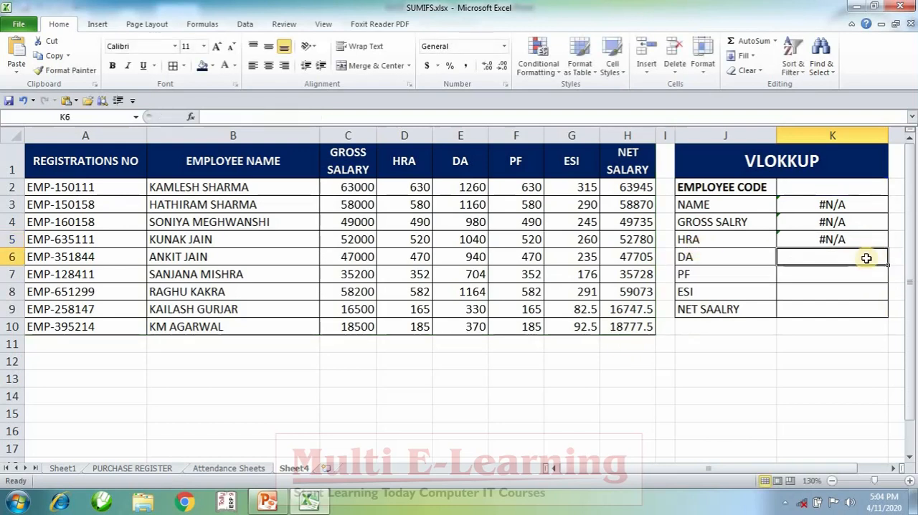
double_click(866, 258)
key("ctrl+v")
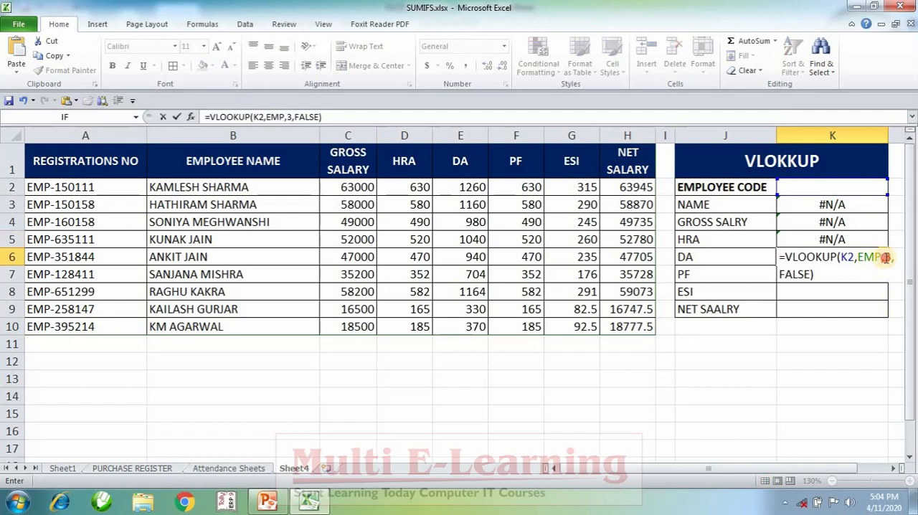
double_click(887, 256)
type("5")
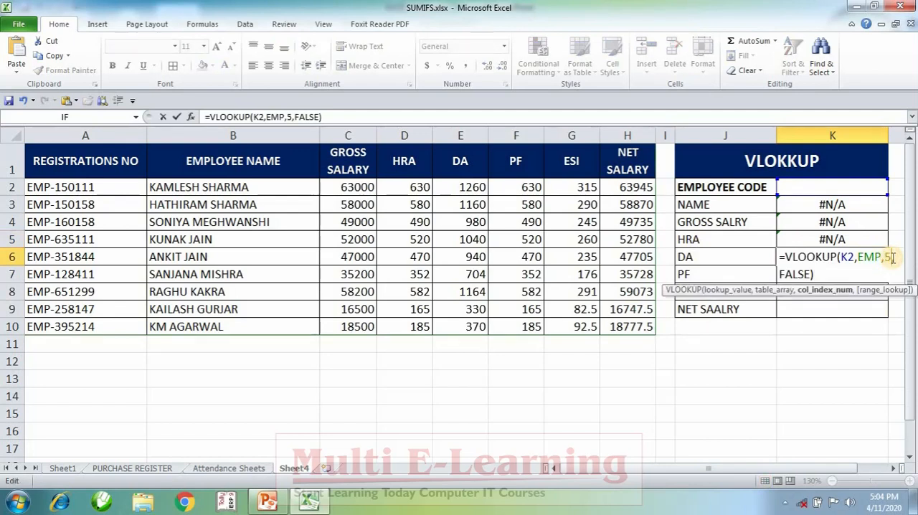
key("Return")
Paste the copied lookup formula into K7 with column index 6 to look up the PF
double_click(847, 275)
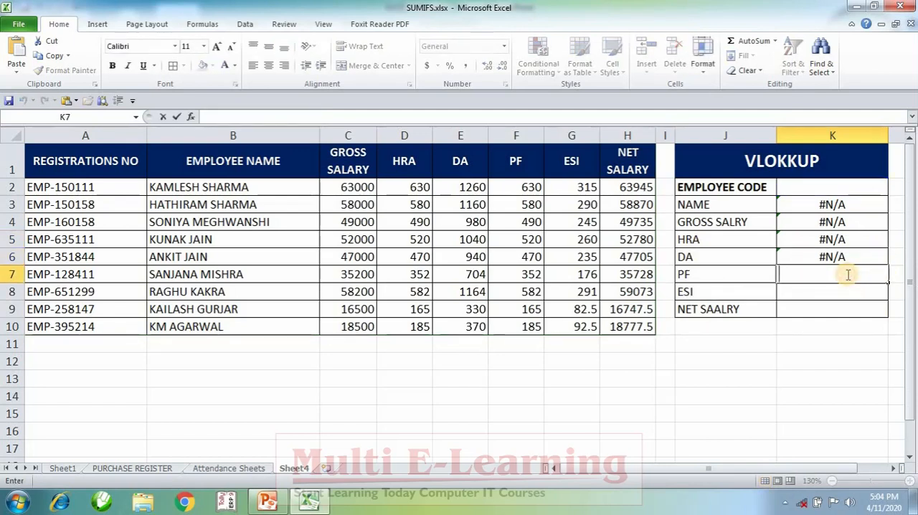
key("ctrl+v")
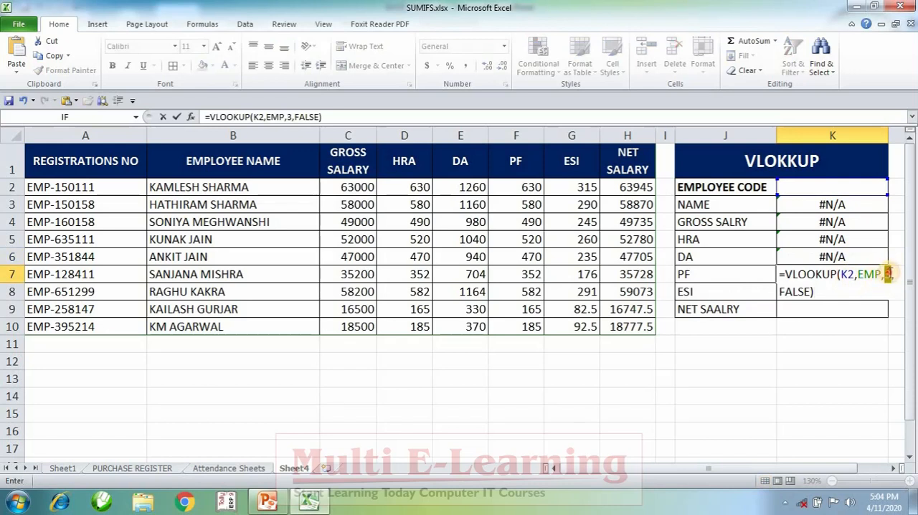
double_click(887, 274)
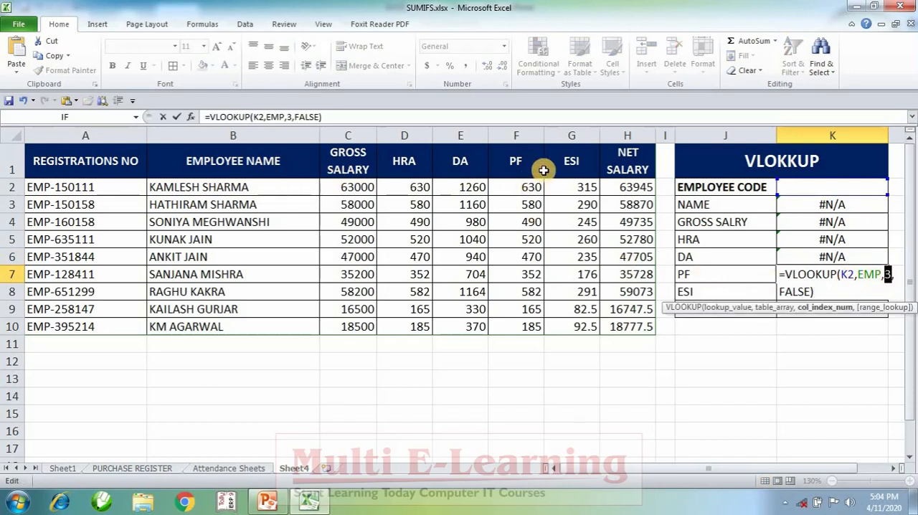
type("6")
key("Return")
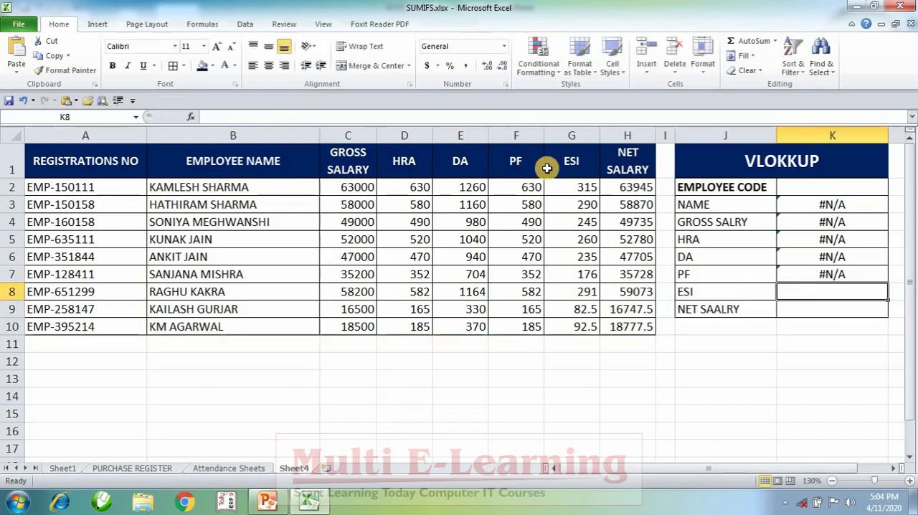
Paste the copied lookup formula into K8 with column index 7 to look up the ESI
double_click(823, 295)
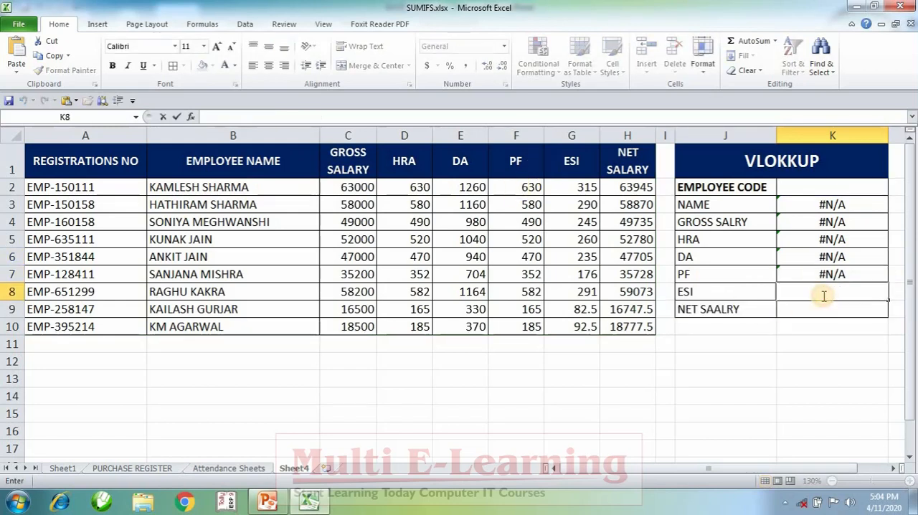
key("ctrl+v")
double_click(888, 290)
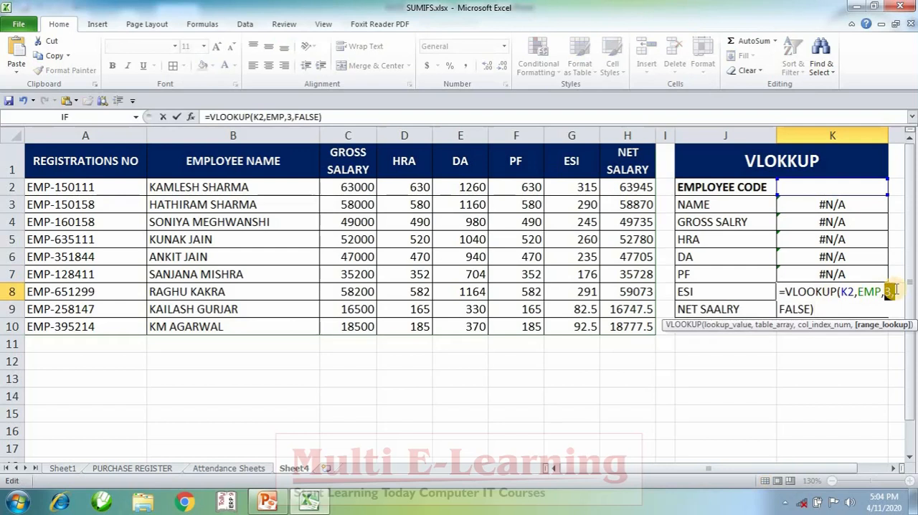
left_click(896, 289)
key("BackSpace")
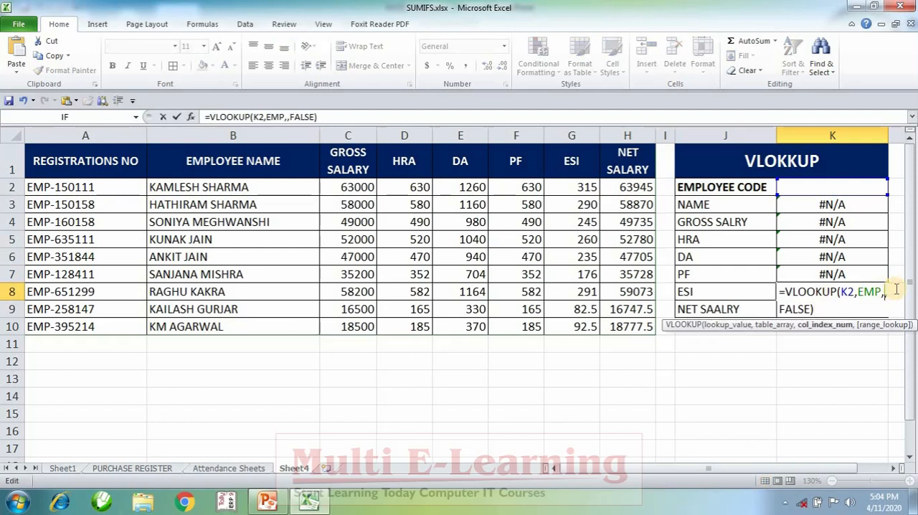
type("7")
key("Return")
Paste the copied lookup formula into K9 with column index 8 to look up the net salary
double_click(873, 307)
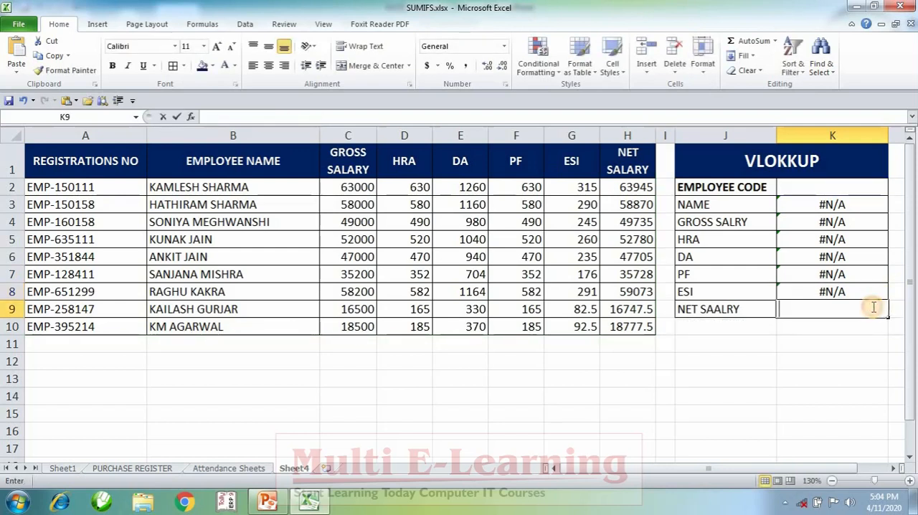
key("ctrl+v")
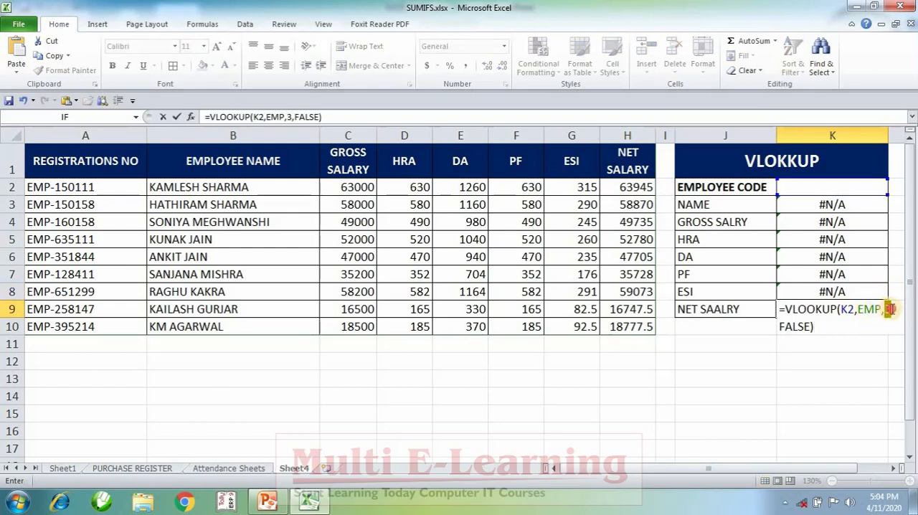
double_click(888, 308)
type("8")
key("Return")
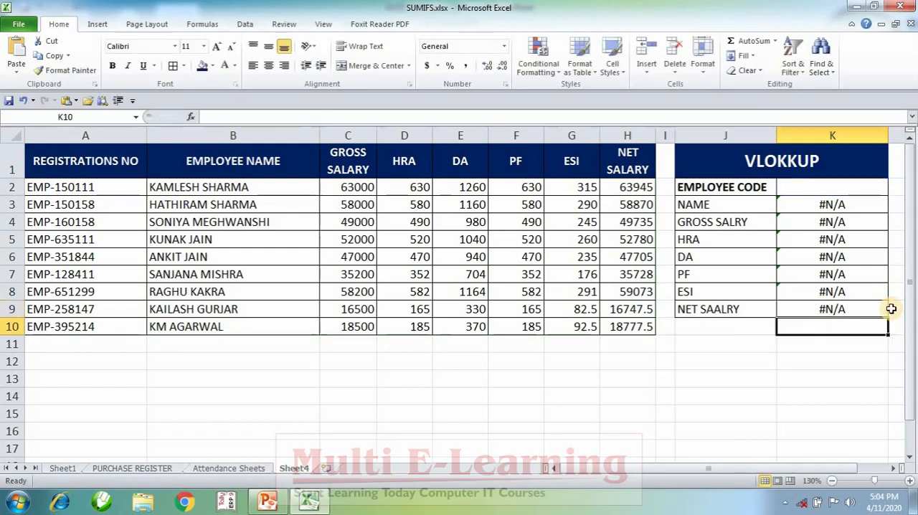
Check the name formula in K3, and copy the employee code text from A6 into K2 to test the lookups
double_click(824, 203)
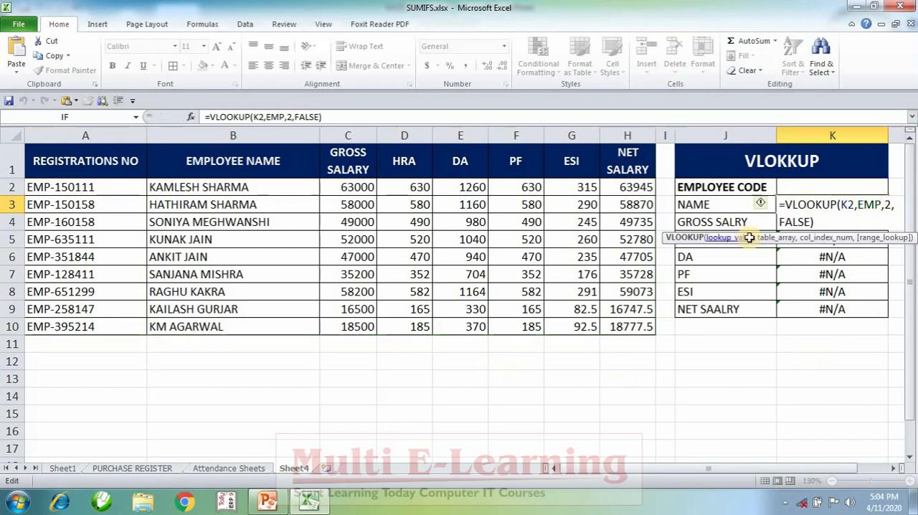
key("Return")
left_click(819, 185)
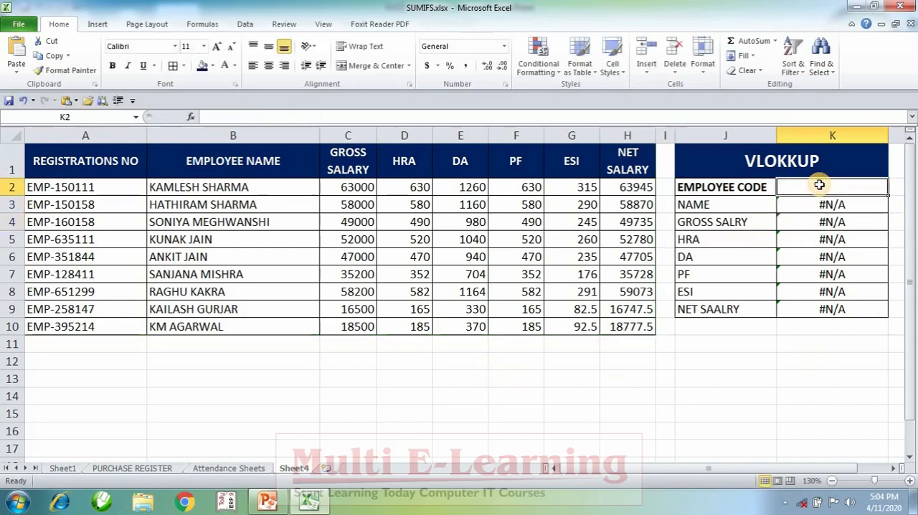
double_click(50, 257)
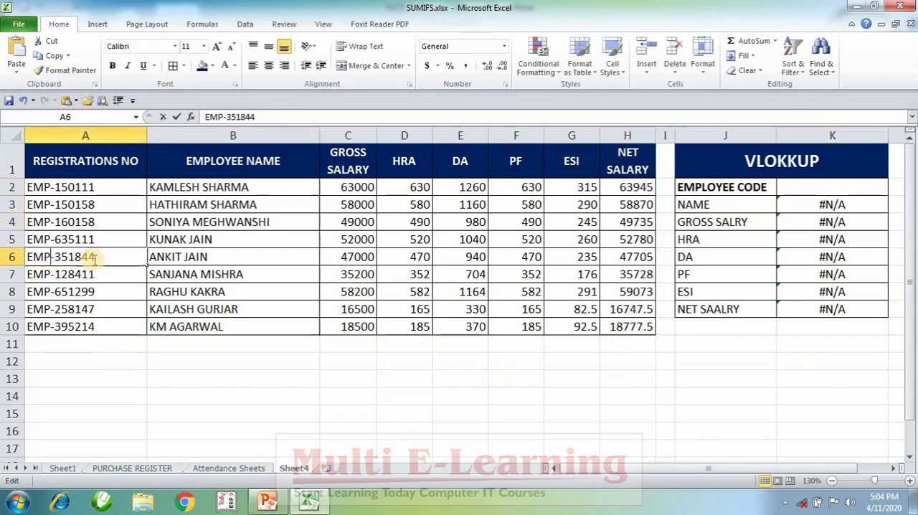
left_click_drag(94, 258, 10, 257)
key("ctrl+c")
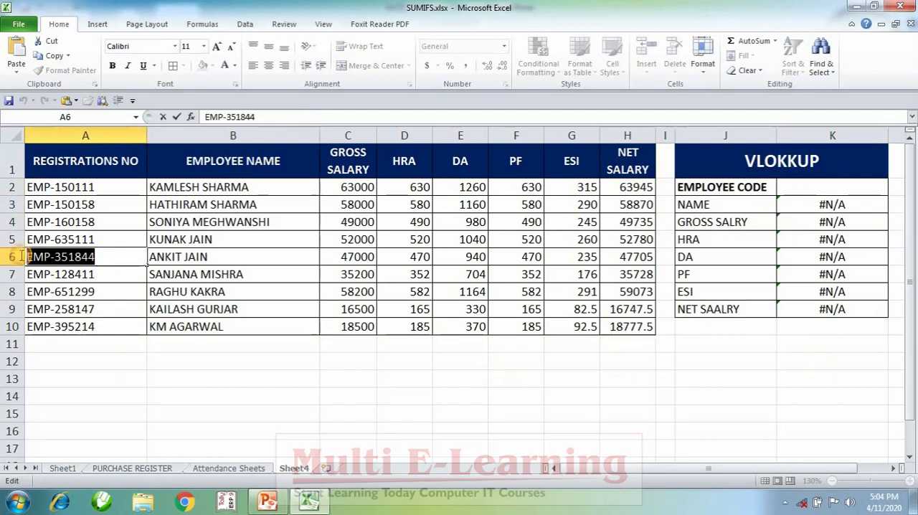
left_click(818, 185)
key("ctrl+v")
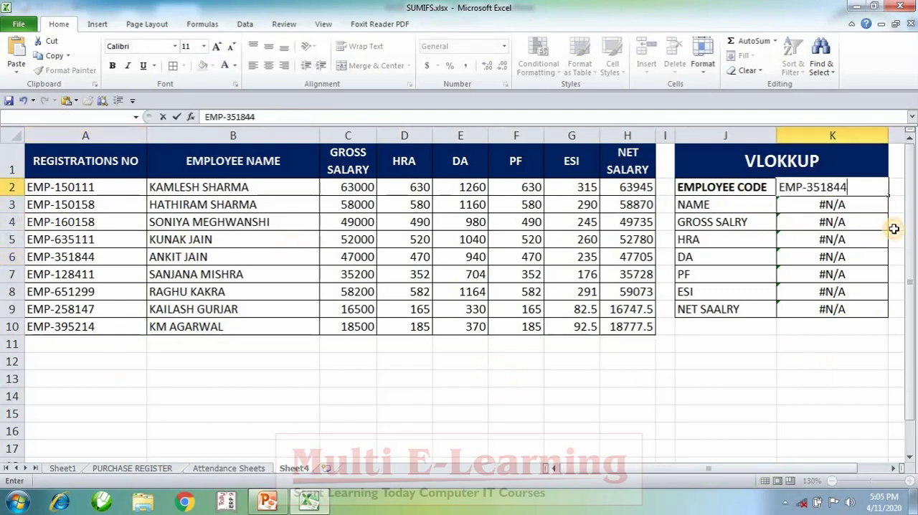
key("Return")
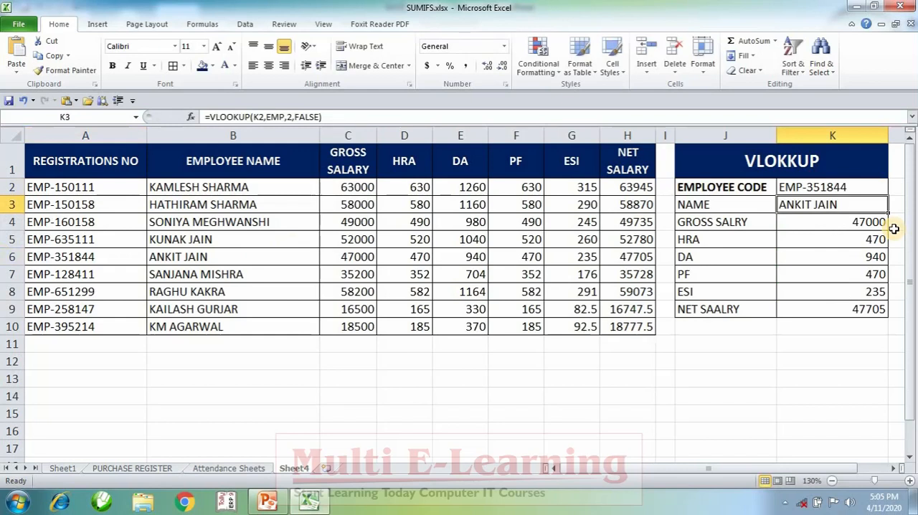
Centre the contents of column K horizontally and make the employee code in K2 bold
left_click(878, 135)
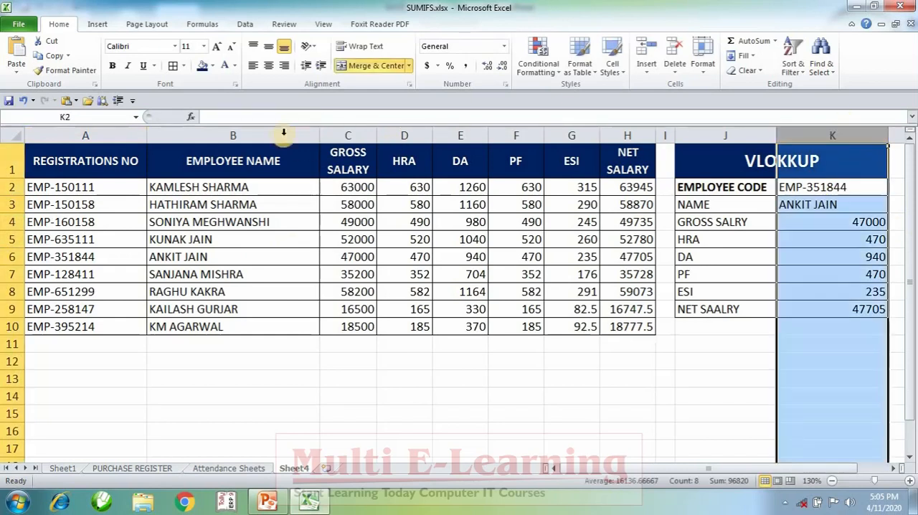
left_click(268, 67)
left_click(704, 365)
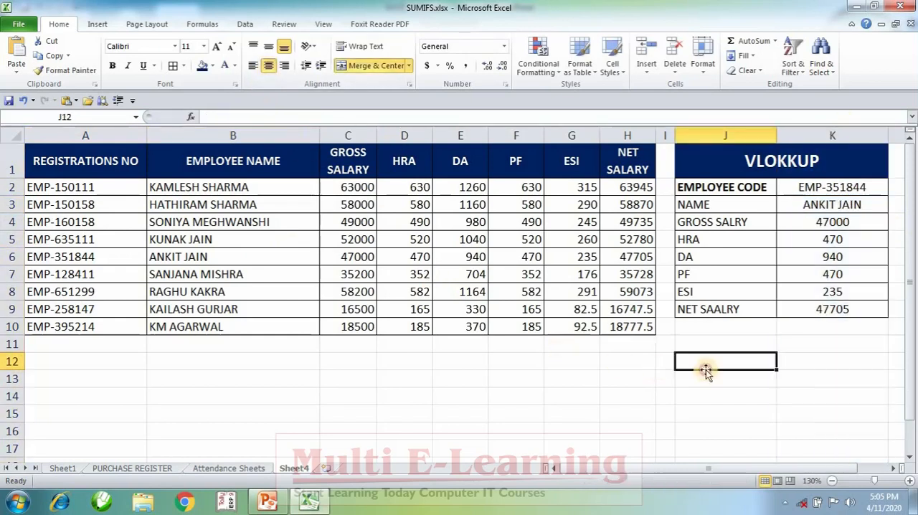
left_click(825, 187)
left_click_drag(826, 205, 834, 298)
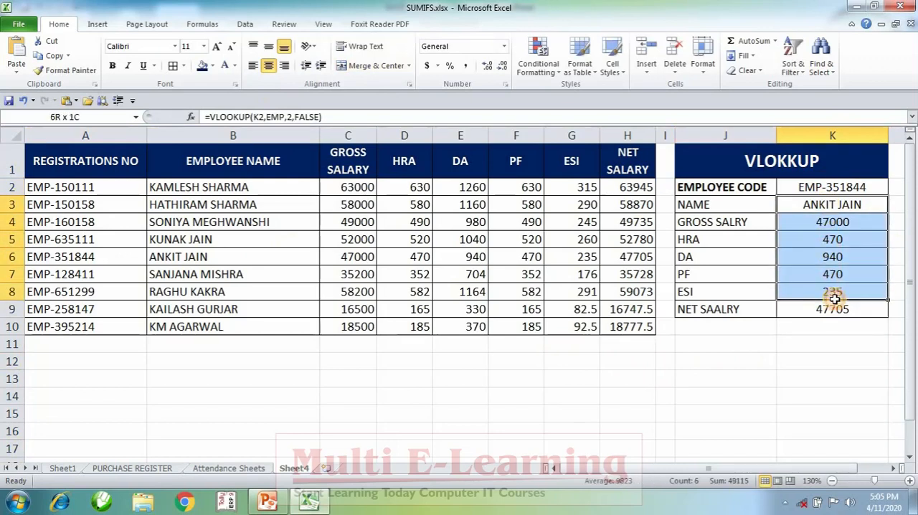
left_click(814, 188)
key("ctrl+b")
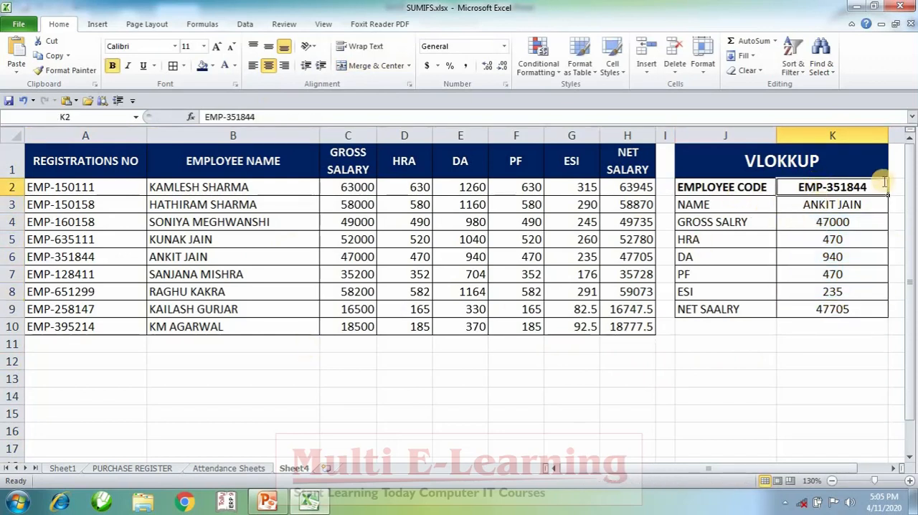
Replace the employee code in K2 with the code of the table's last employee, from row 10
type("EMP-")
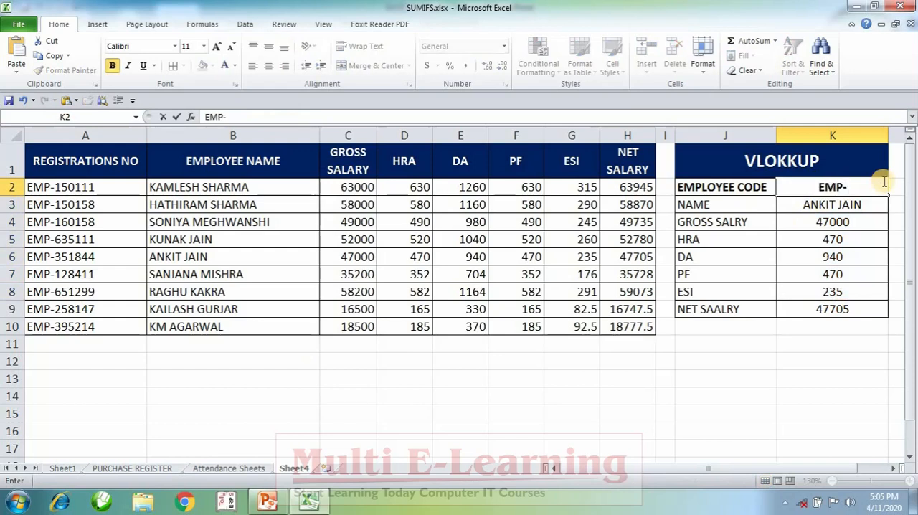
type("39521")
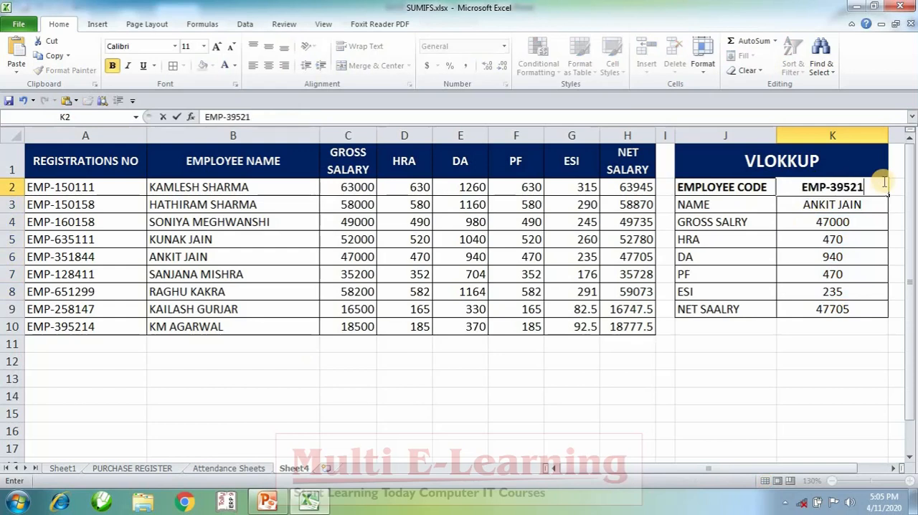
type("4")
key("Return")
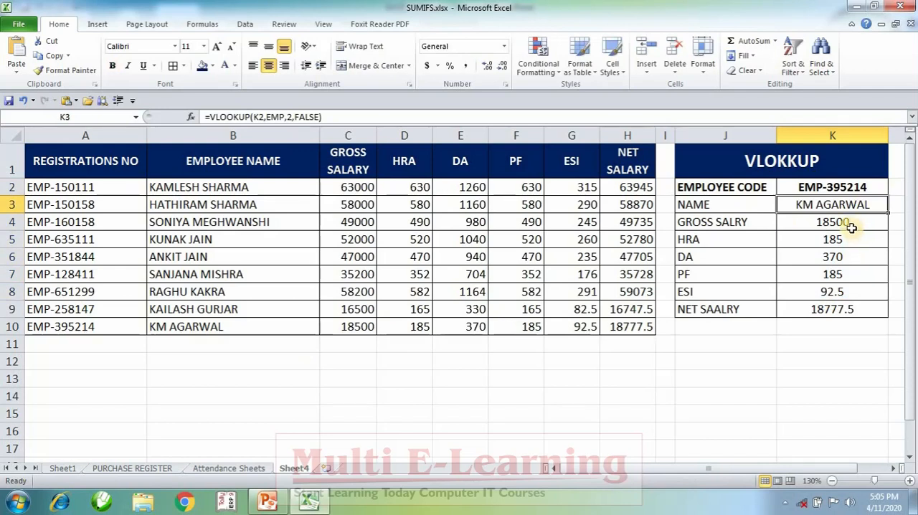
left_click_drag(851, 226, 869, 310)
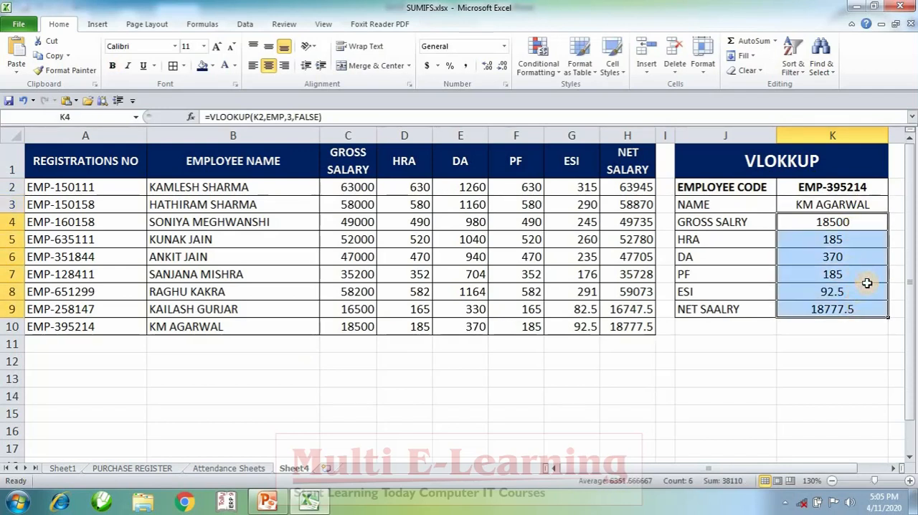
left_click(741, 419)
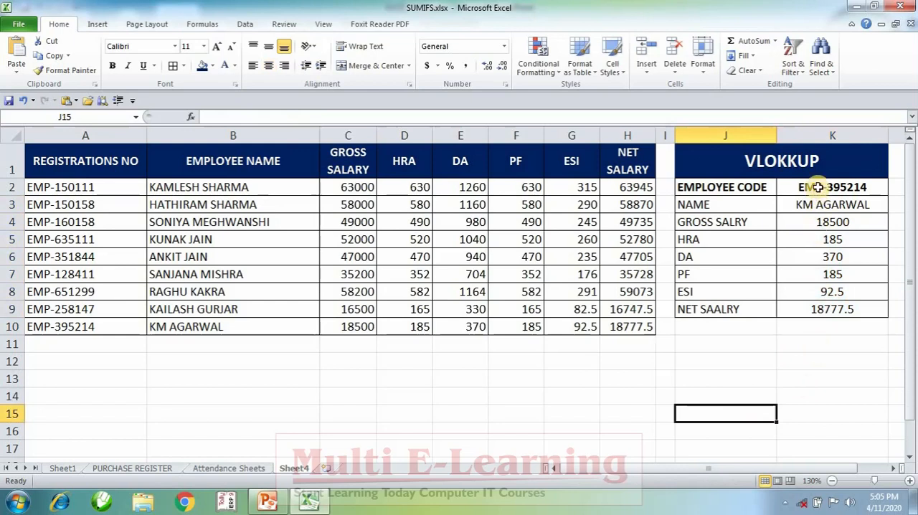
left_click_drag(818, 191, 824, 328)
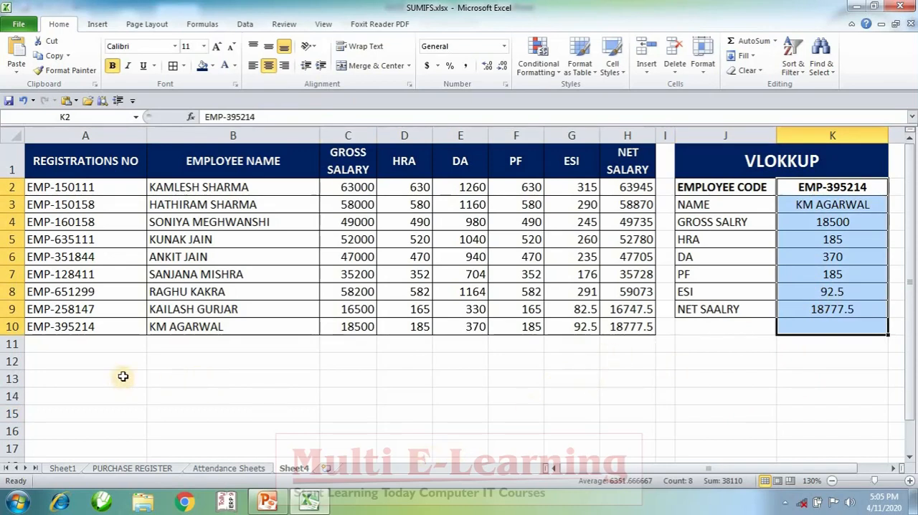
left_click_drag(125, 375, 800, 374)
left_click_drag(855, 383, 855, 384)
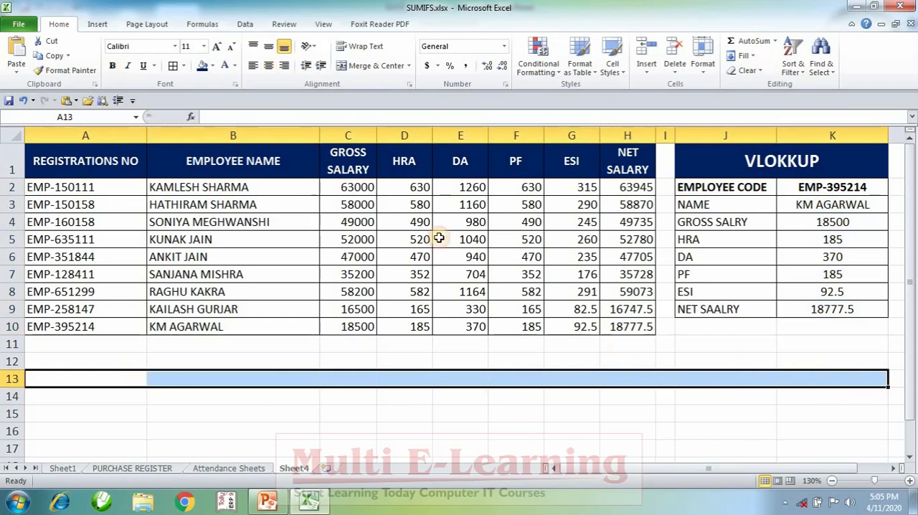
Merge and centre A13:K13 and enter the bold title FREQUENCY in it
left_click(373, 72)
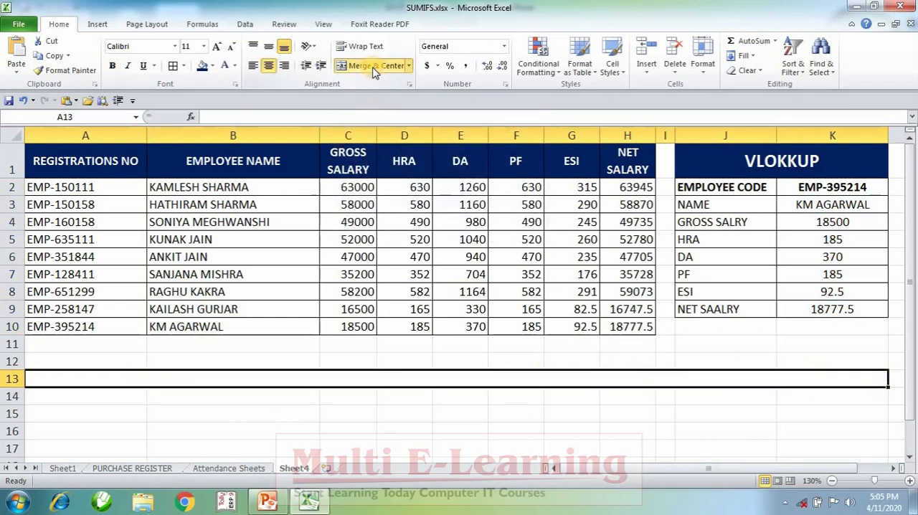
type("FREQUENC")
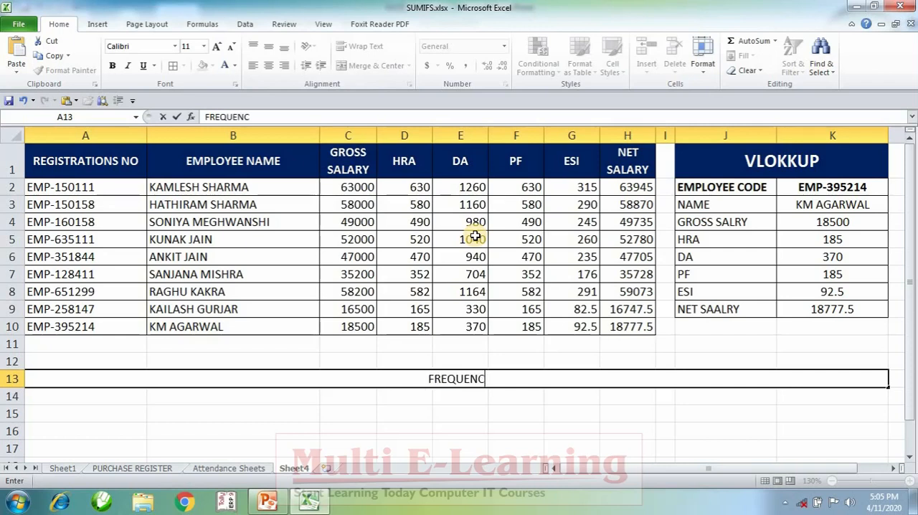
type("Y")
key("ctrl+Return")
key("ctrl+b")
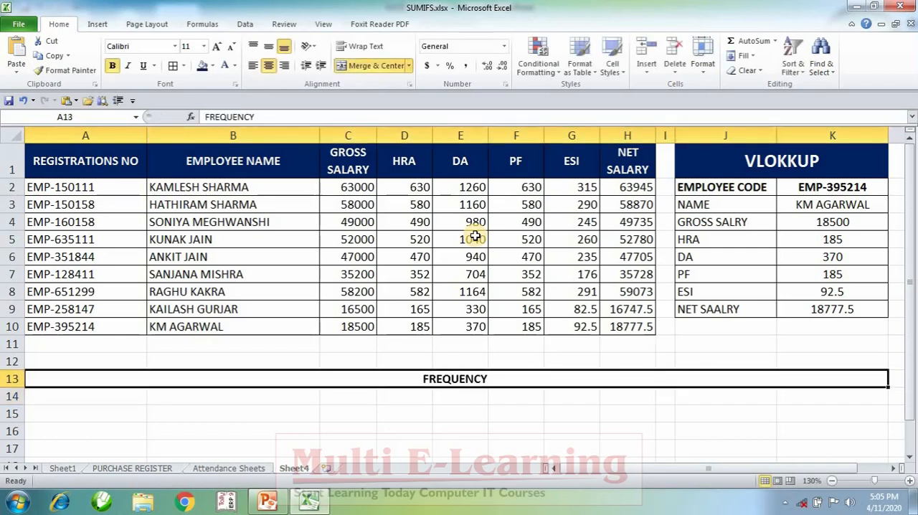
Give the FREQUENCY title row a dark blue fill, white text and font size 12
left_click(202, 65)
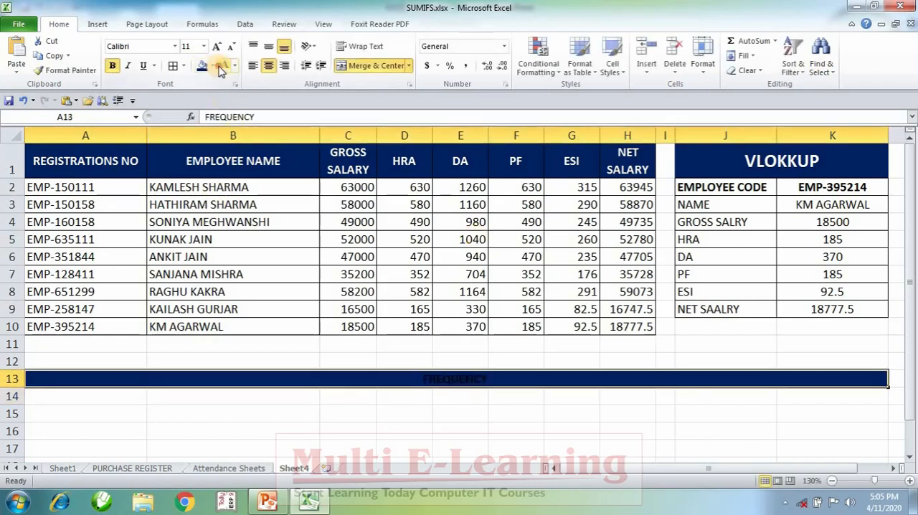
left_click(222, 66)
left_click(217, 45)
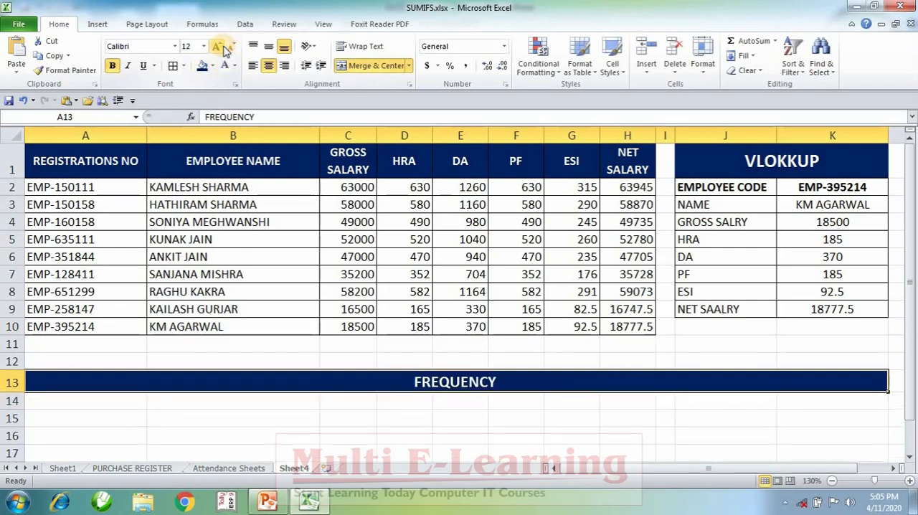
Enter the values 52, 25, 18, 63, 84 and 15 in A15:A20 under the FREQUENCY title, leaving row 14 empty
left_click(460, 435)
scroll(462, 423, "down", 2)
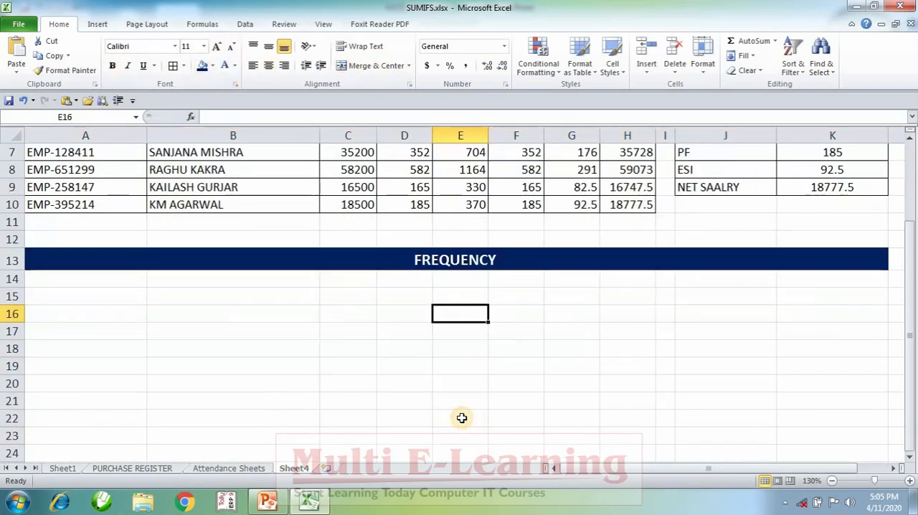
scroll(461, 418, "up", 2)
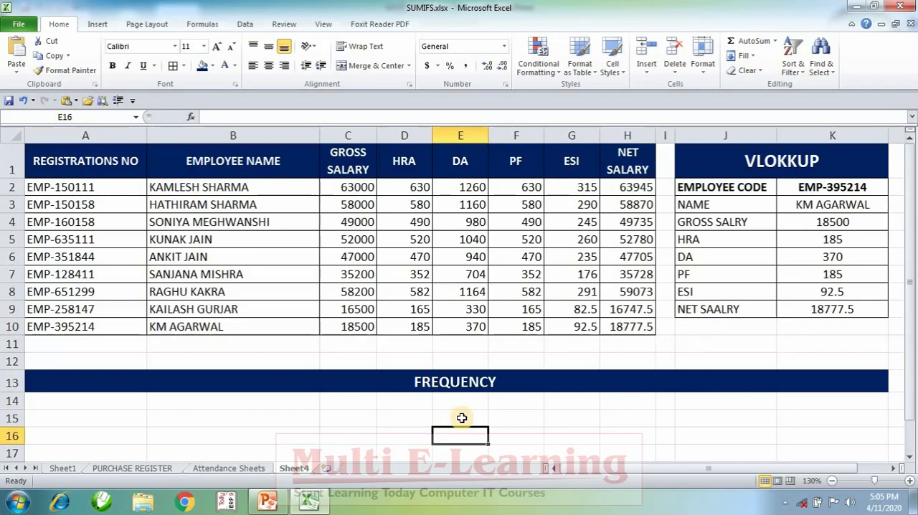
scroll(461, 418, "down", 4)
scroll(462, 418, "down", 1)
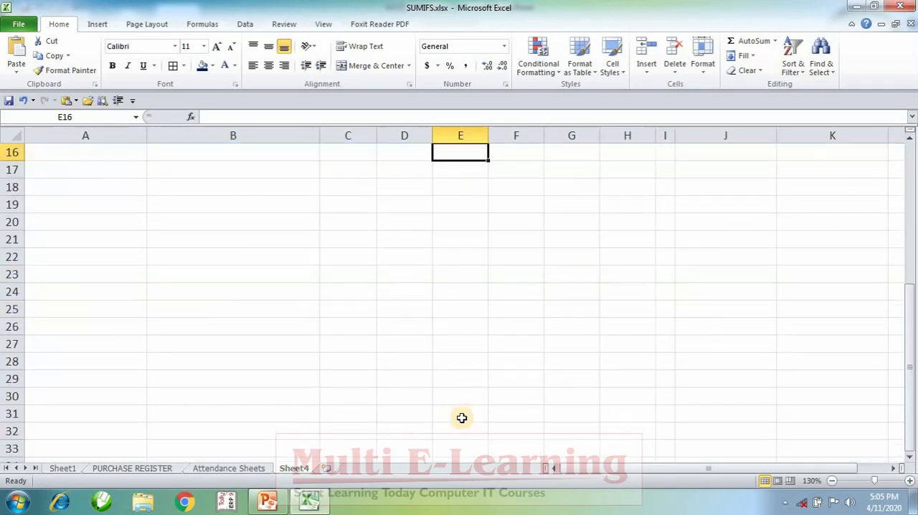
scroll(462, 418, "up", 1)
left_click(77, 192)
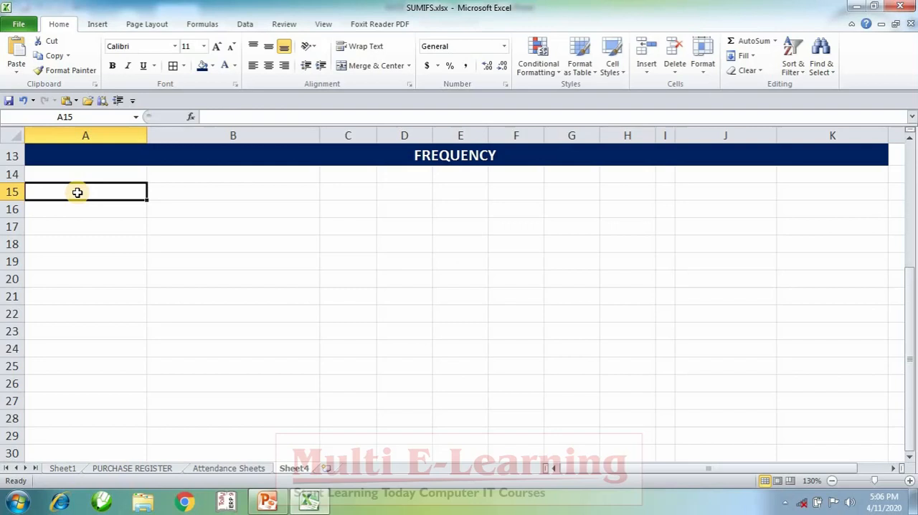
type("52")
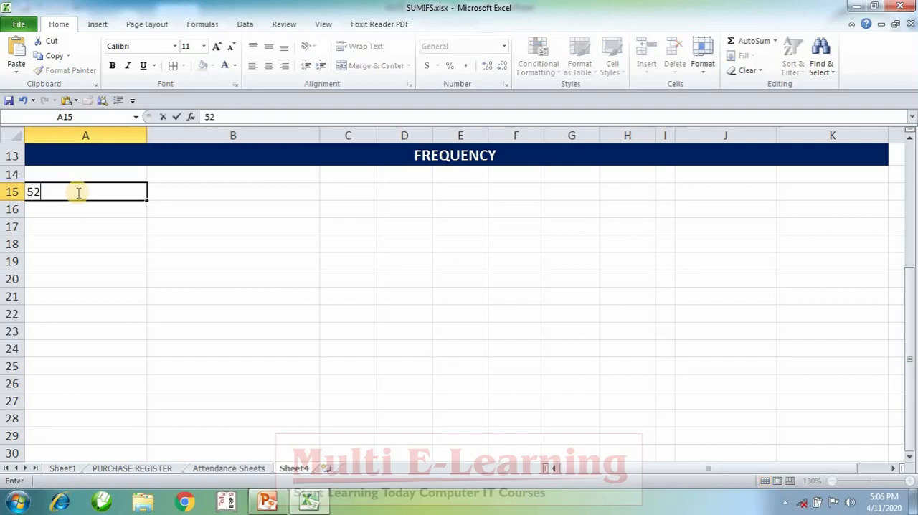
key("Return")
type("25")
key("Return")
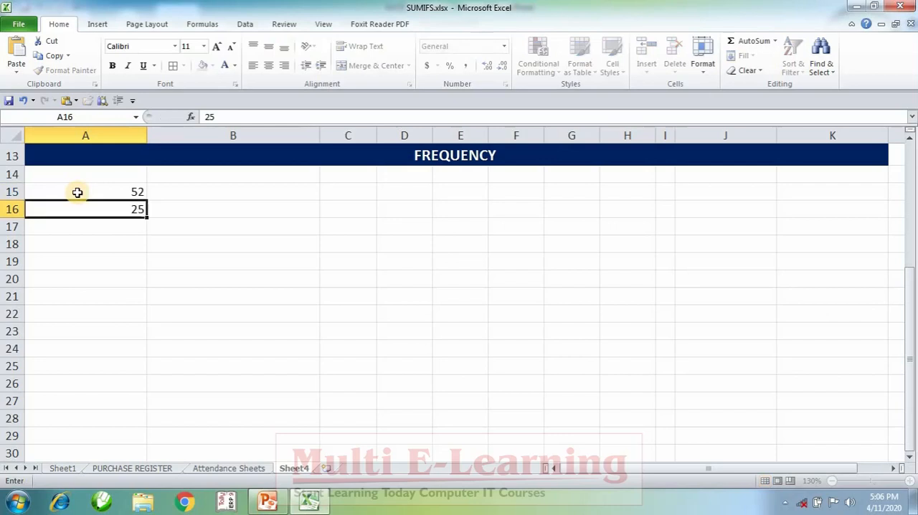
type("18")
key("Return")
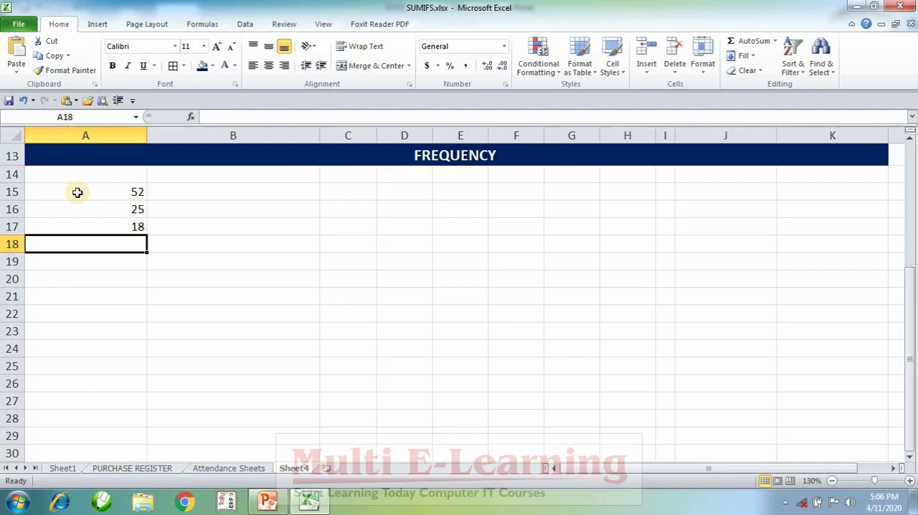
type("63")
key("Return")
type("84")
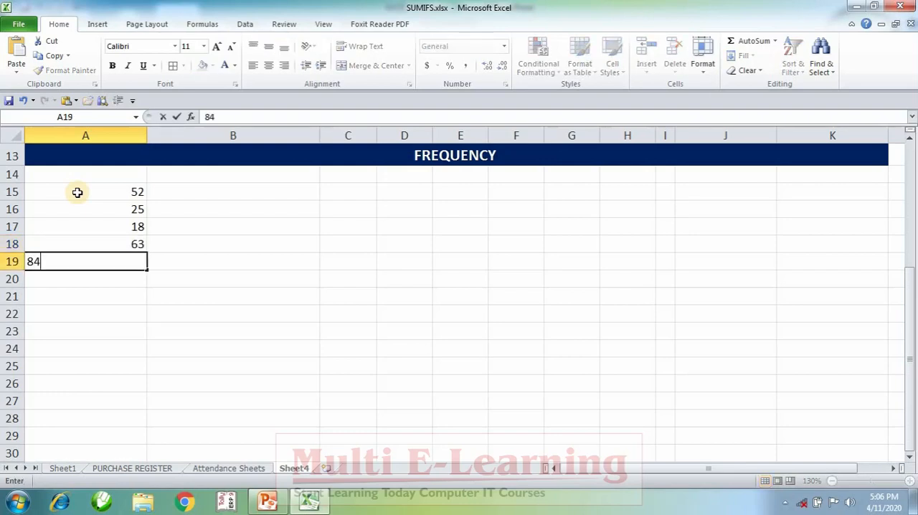
key("Return")
type("15")
key("Return")
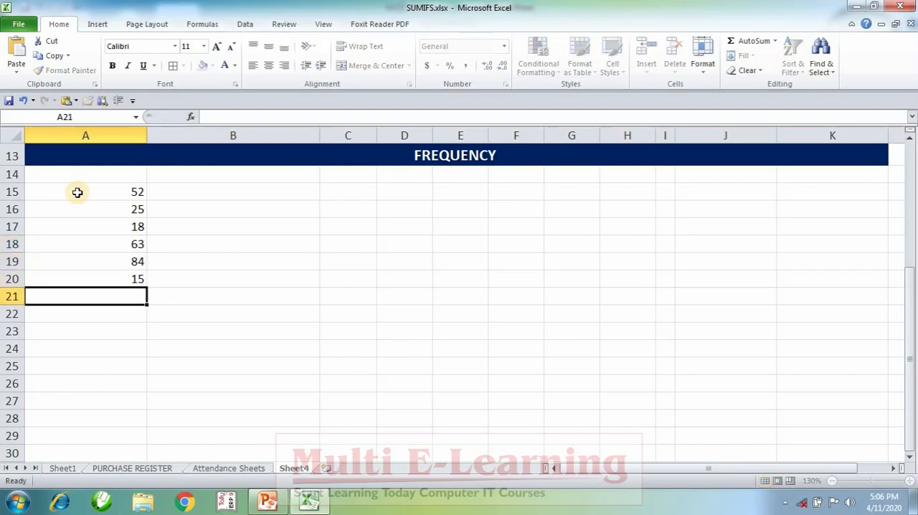
Continue the number list in column A with 19, 25, 24, 28 and 25 in A21:A25
type("19")
key("Return")
type("25")
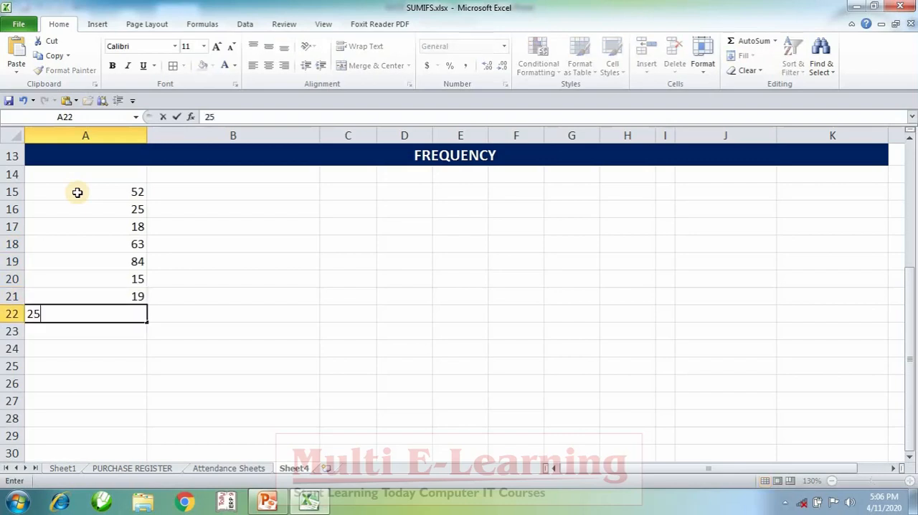
key("Return")
type("24")
key("Return")
type("28")
key("Return")
type("25")
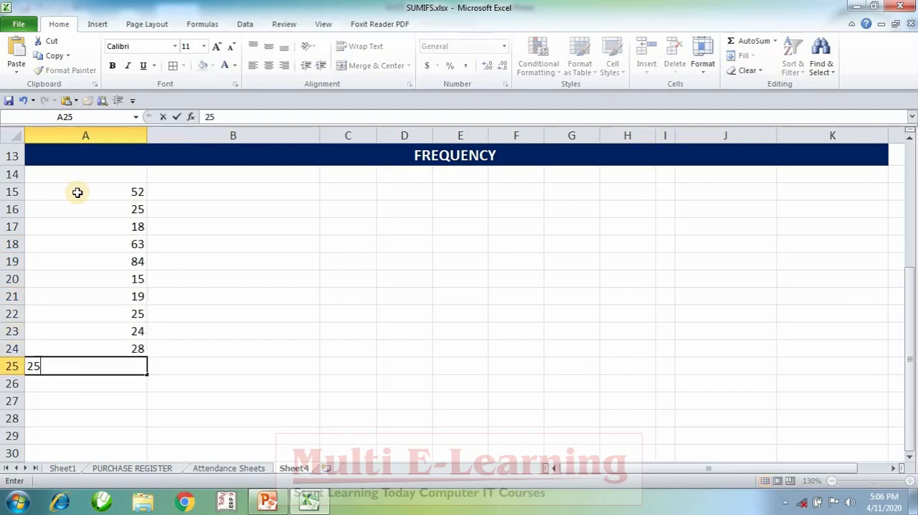
type("2")
key("BackSpace")
key("Return")
Add the values 21, 63, 25, 54, 35 and 39 to the list in A26:A31
type("21")
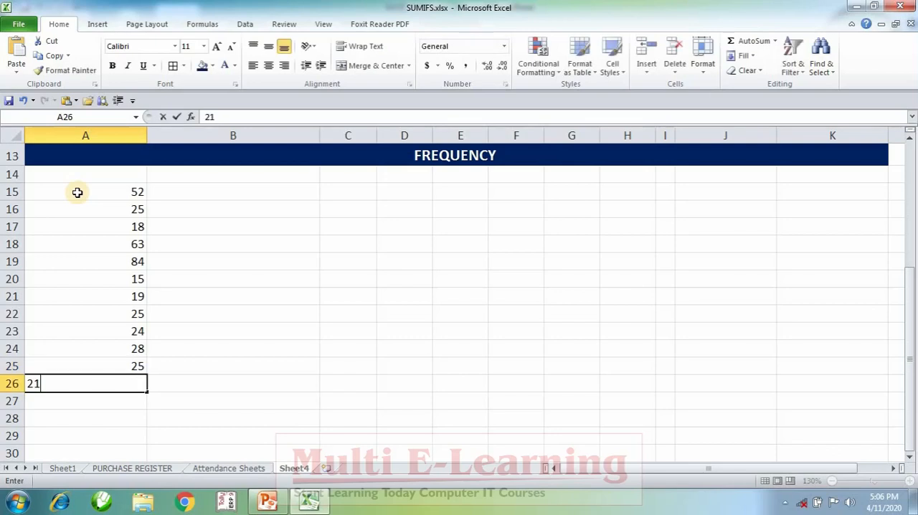
key("Return")
type("63")
key("Return")
type("25")
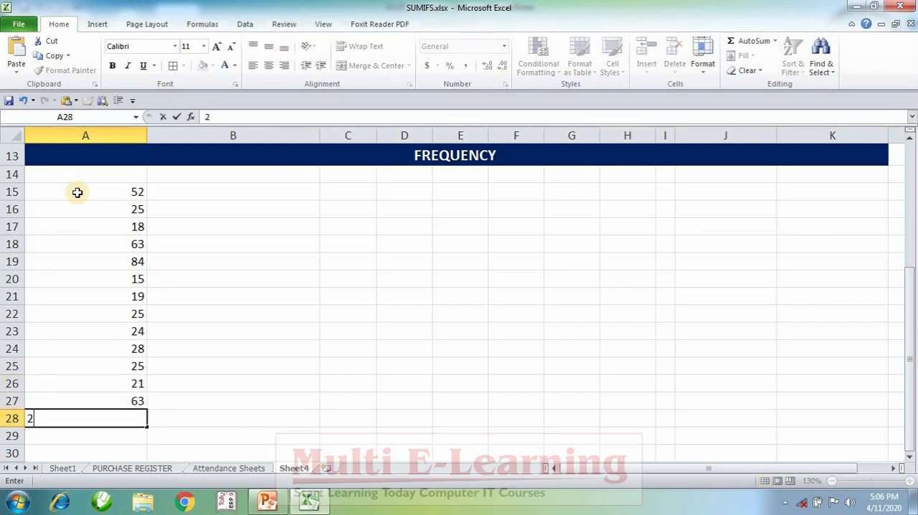
key("Return")
type("54")
key("Return")
type("35")
key("Return")
type("39")
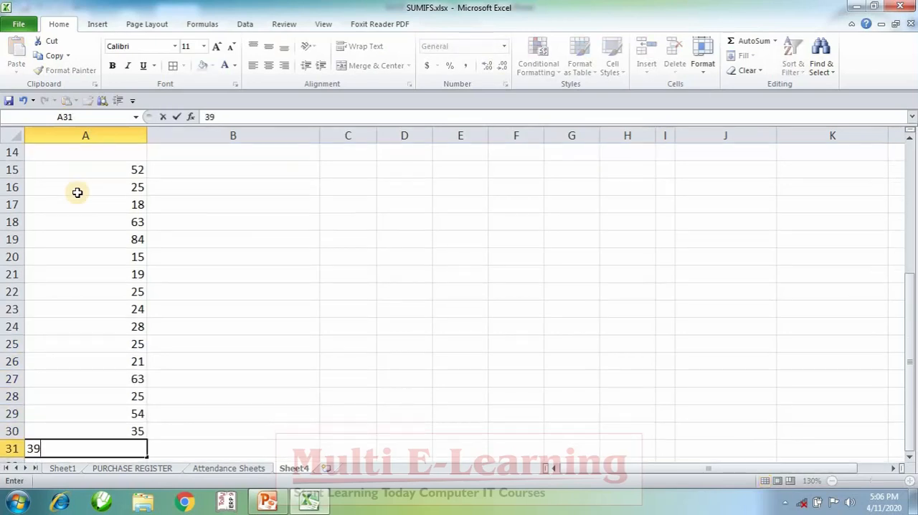
key("Return")
Add the values 52, 15, 42, 15 and 48 to the list in A32:A36
type("52")
key("Return")
type("15")
key("Return")
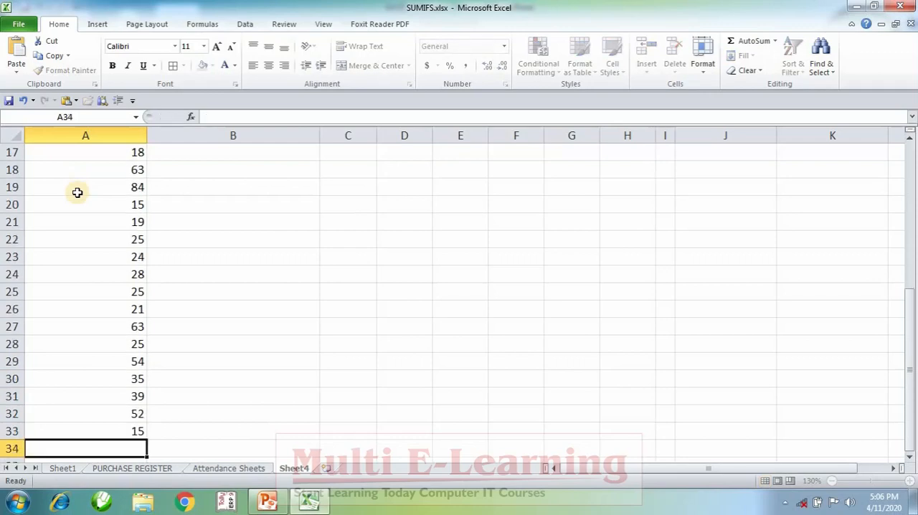
type("42")
key("Return")
type("15")
key("Return")
type("48")
key("Return")
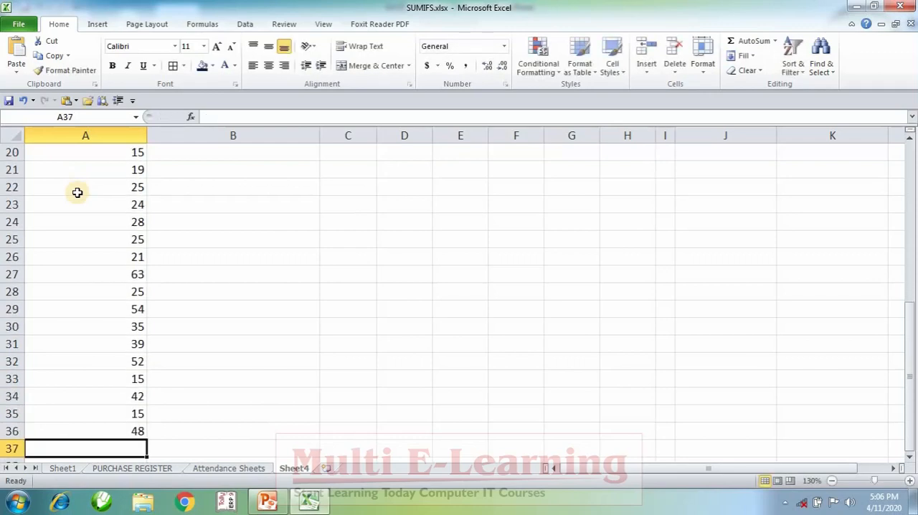
Add the values 43, 62, 52, 38 and 42 to the list in A37:A41
type("43")
key("Return")
type("62")
key("Return")
type("52")
key("Return")
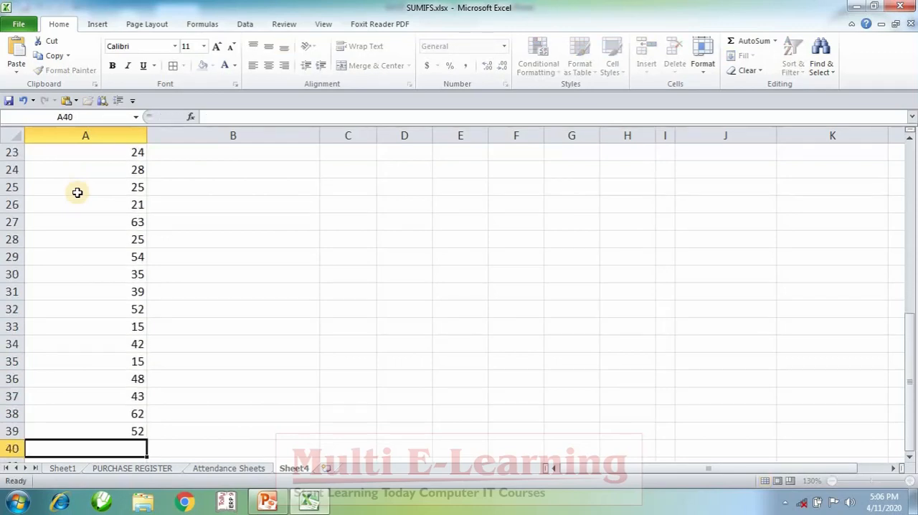
type("38")
key("Return")
key("Return")
key("Up")
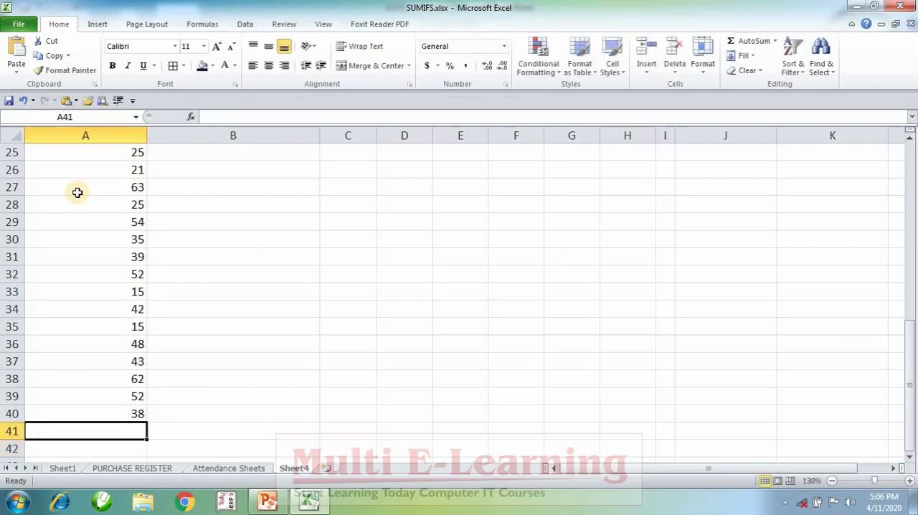
type("42")
key("Return")
Add the values 18, 21, 15 and 16 to the list in A42:A45
type("5")
key("Return")
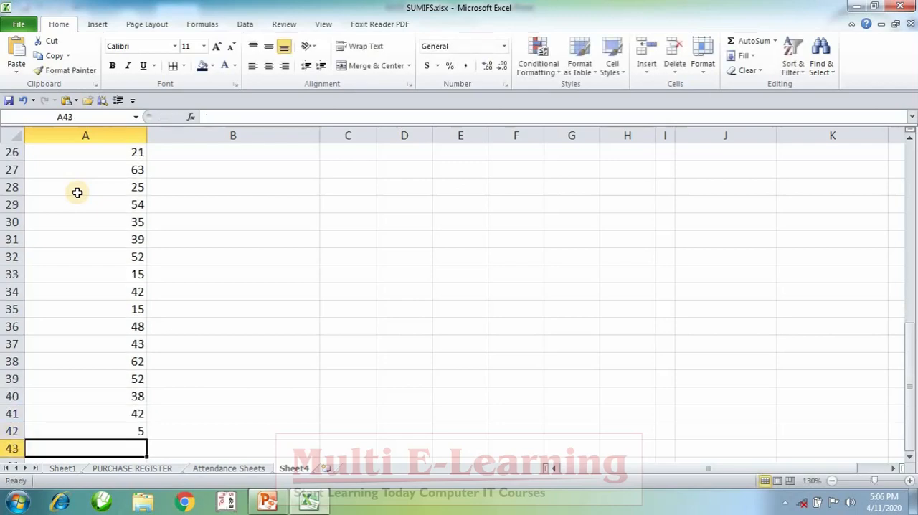
key("Up")
type("18")
key("Return")
type("21")
key("Return")
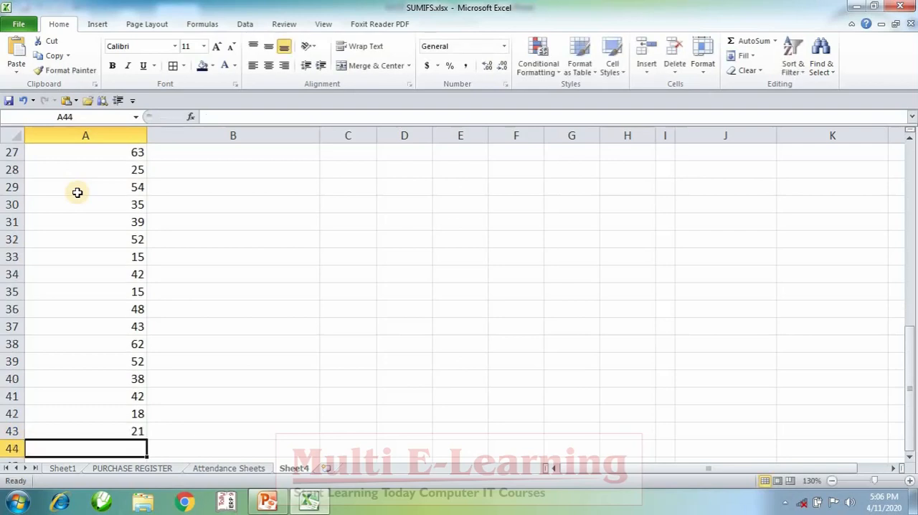
type("15")
key("Return")
type("16")
key("Return")
Add the values 16, 18, 18, 25 and 25 to the list in A46:A50
type("16")
key("Return")
type("18")
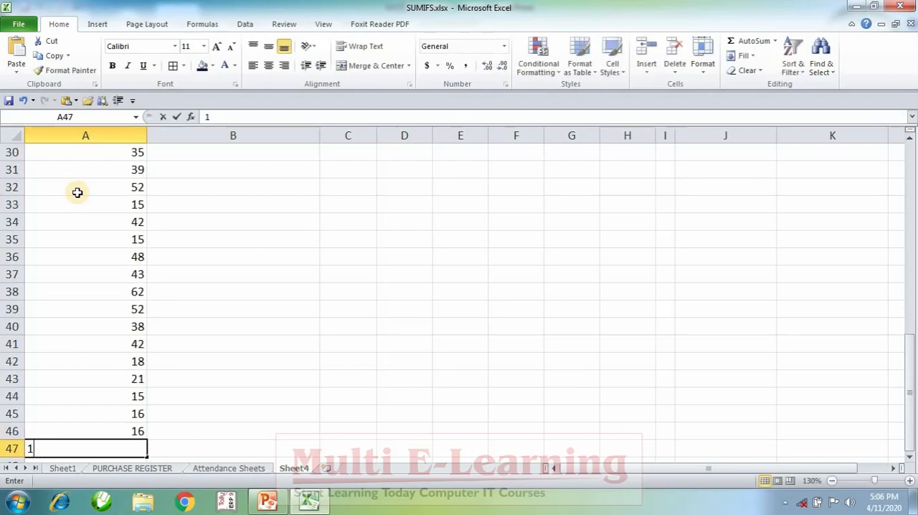
key("Return")
type("18")
key("Return")
type("25")
key("Return")
type("25")
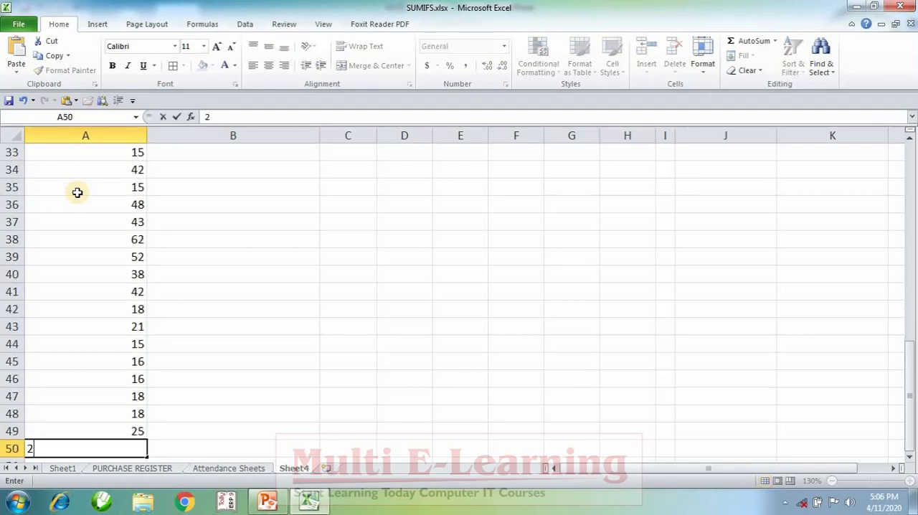
key("Return")
Finish the number list with 36, 38, 52, 42 and 62 in A51:A55
type("36")
key("Return")
type("38")
key("Return")
type("52")
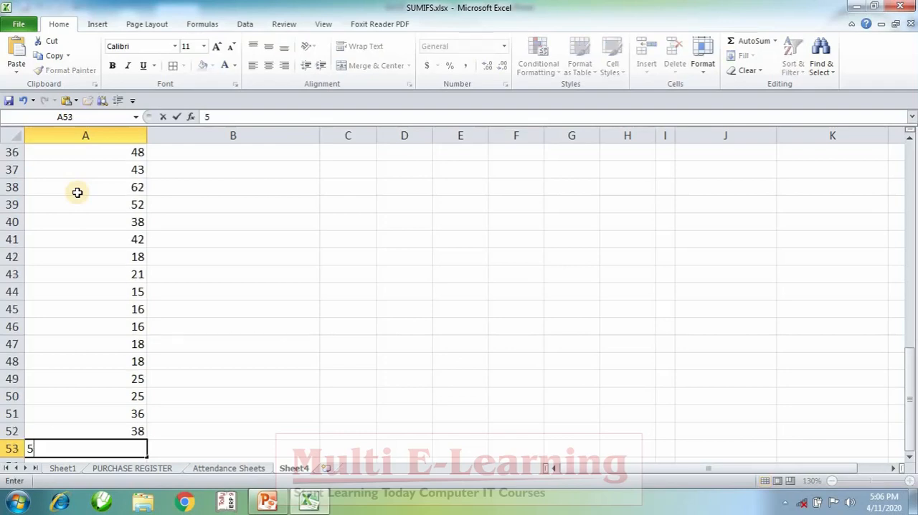
key("Return")
type("42")
key("Return")
type("62")
key("Return")
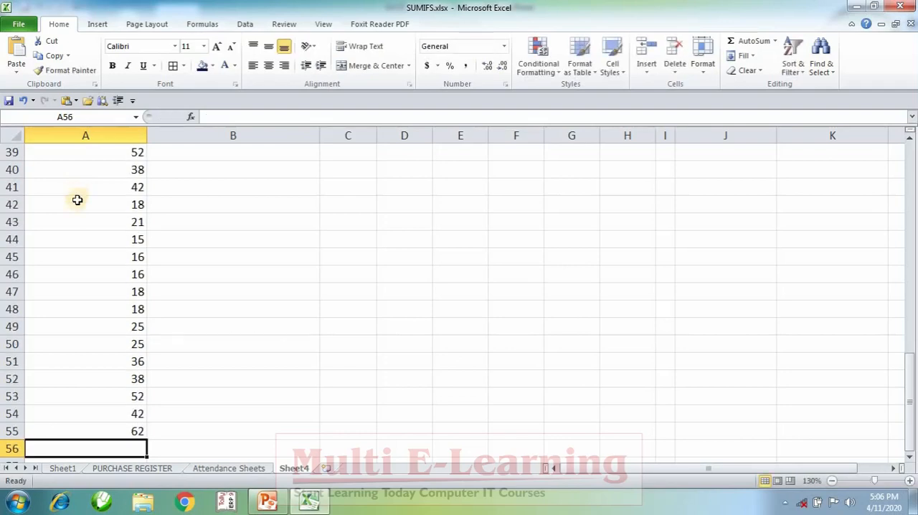
Centre the contents of column A horizontally
scroll(165, 387, "up", 11)
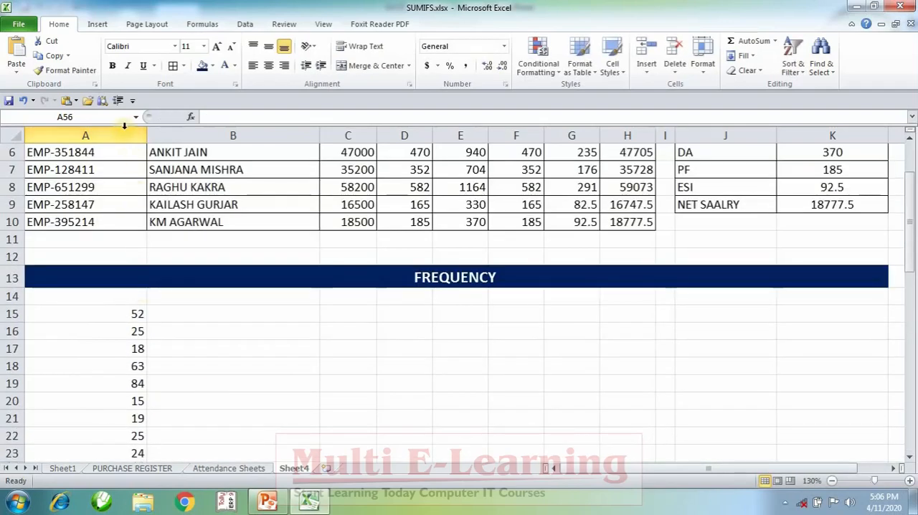
left_click(85, 136)
left_click(268, 66)
left_click(221, 379)
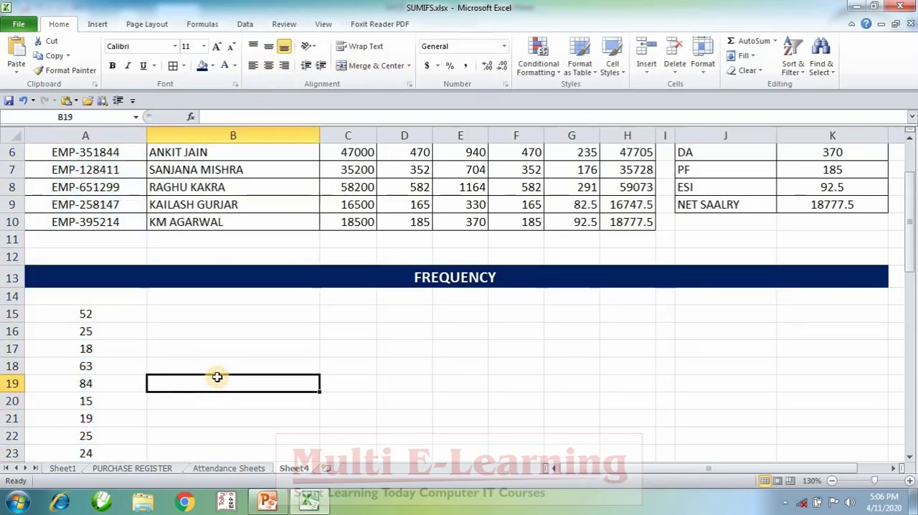
Enter the bold heading AGE in A14 above the number list
left_click_drag(107, 313, 99, 453)
left_click(82, 296)
type("AGE")
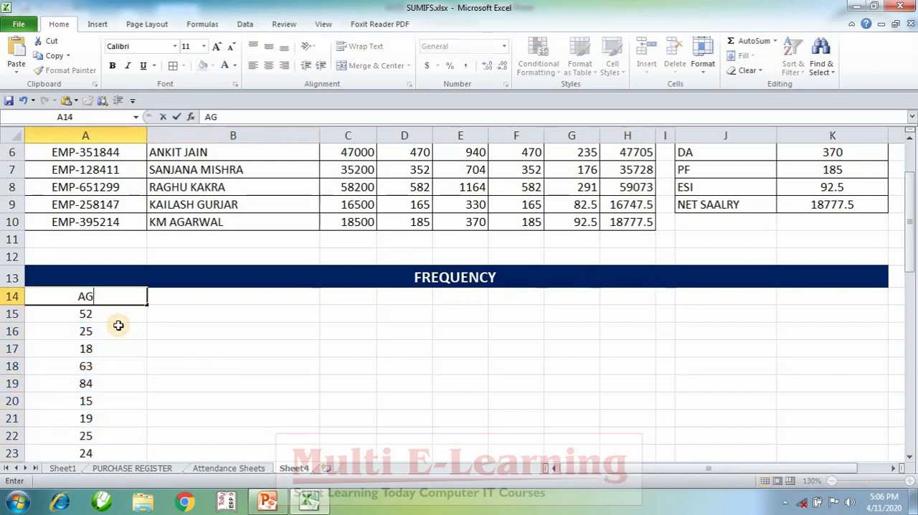
key("Return")
key("Up")
key("ctrl+b")
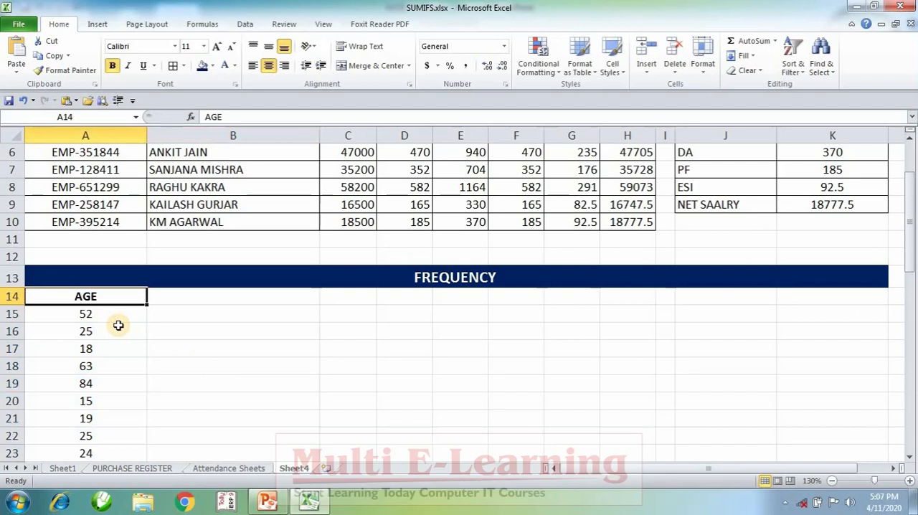
Look through the ages listed in column A from A15 down to A35
key("Down")
key("Down")
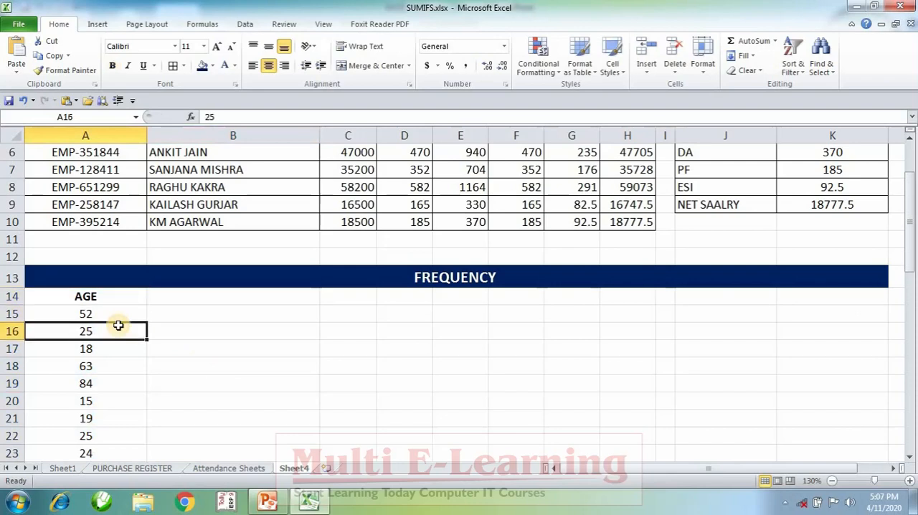
key("Down")
key("Down")
key("Down")
key("Down")
key("Down")
key("Down")
key("Down")
key("Down")
key("Down")
key("Down")
key("Down")
key("Down")
key("Down")
key("Down")
key("Down")
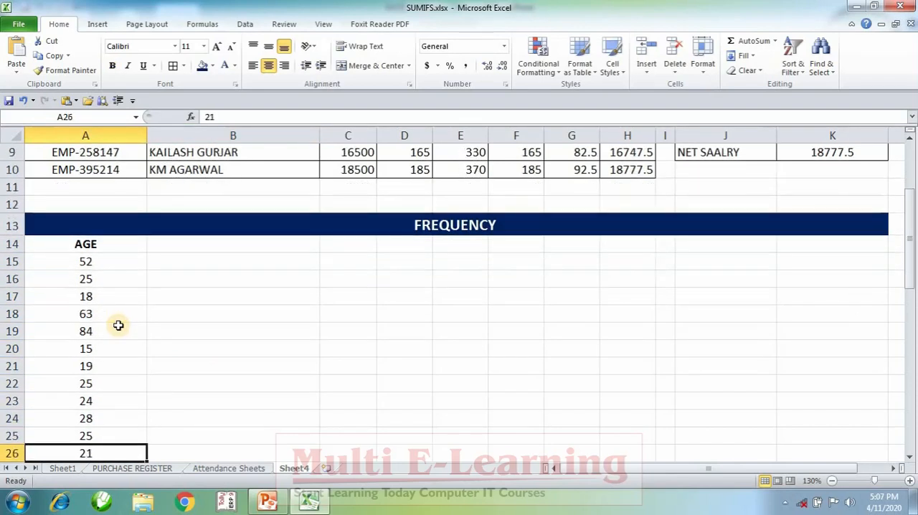
key("Down")
key("Down")
key("Down")
key("Down")
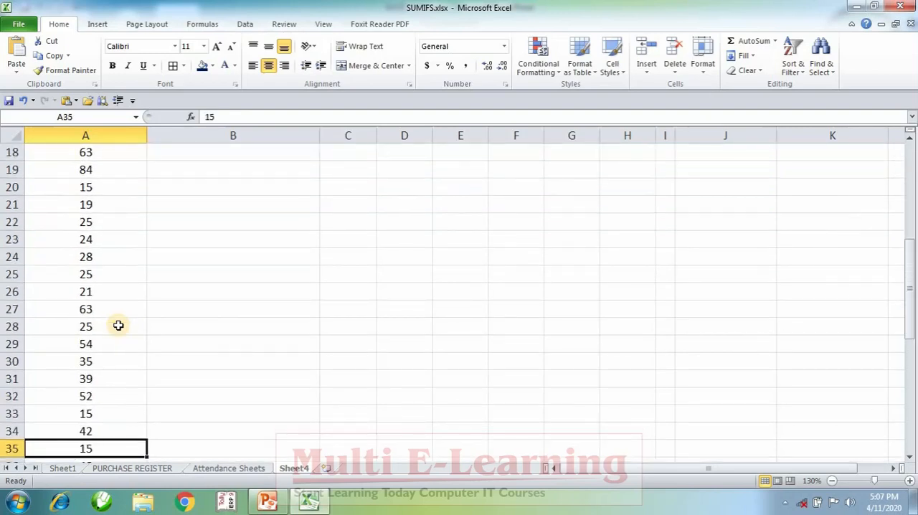
Enter the bin limits 18, 35, 50 and 100 in B15:B18 beside the age list
key("Right")
key("Up")
key("Up")
key("Up")
key("Up")
key("Up")
key("Up")
key("Up")
key("Up")
key("Up")
key("Up")
key("Up")
key("Up")
key("Up")
key("Up")
key("Up")
key("Up")
key("Up")
key("Up")
key("Up")
key("Up")
key("Up")
key("Up")
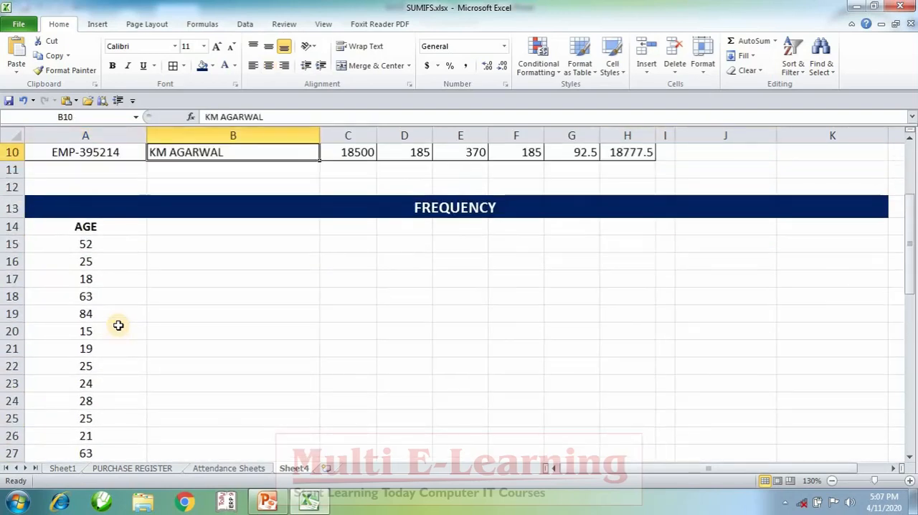
key("Down")
key("Down")
key("Down")
key("Down")
key("Down")
key("Right")
key("Down")
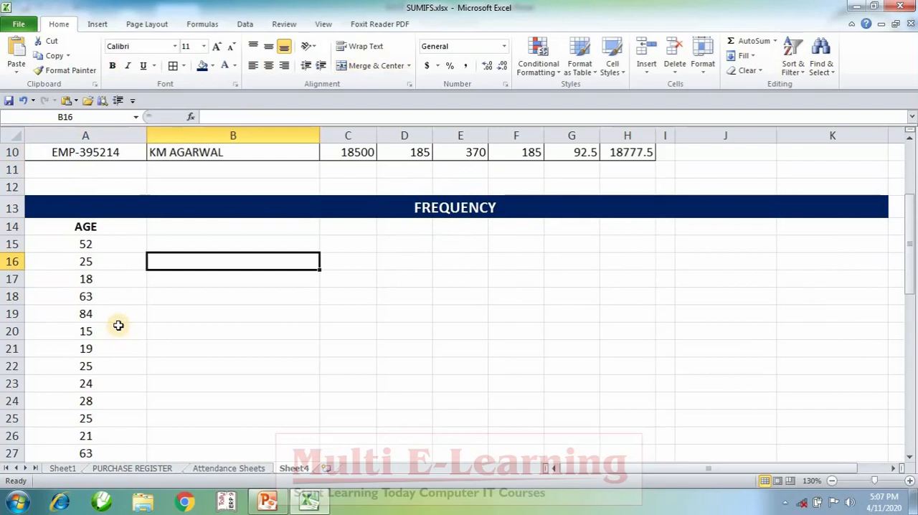
key("Up")
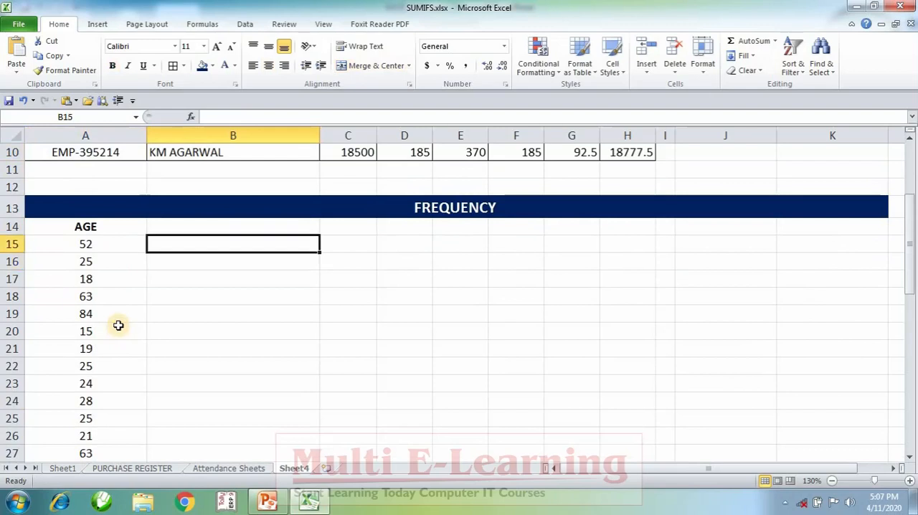
type("18")
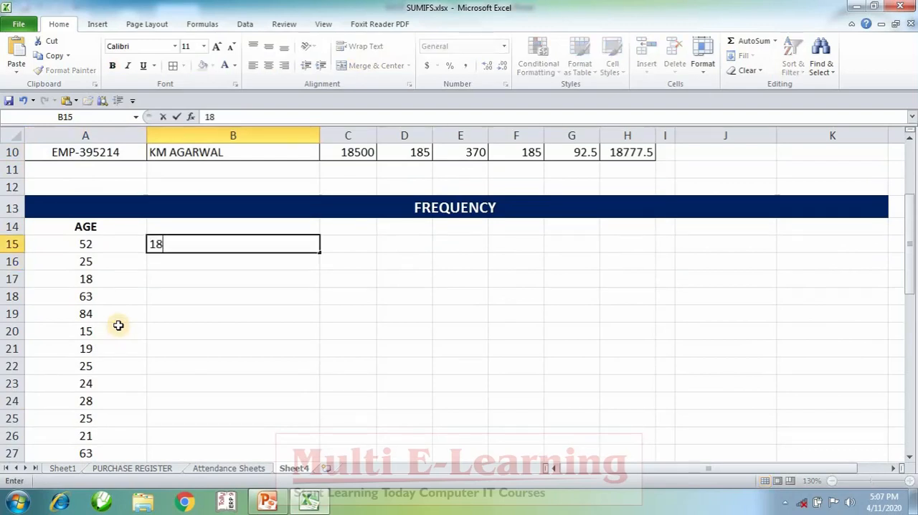
key("Return")
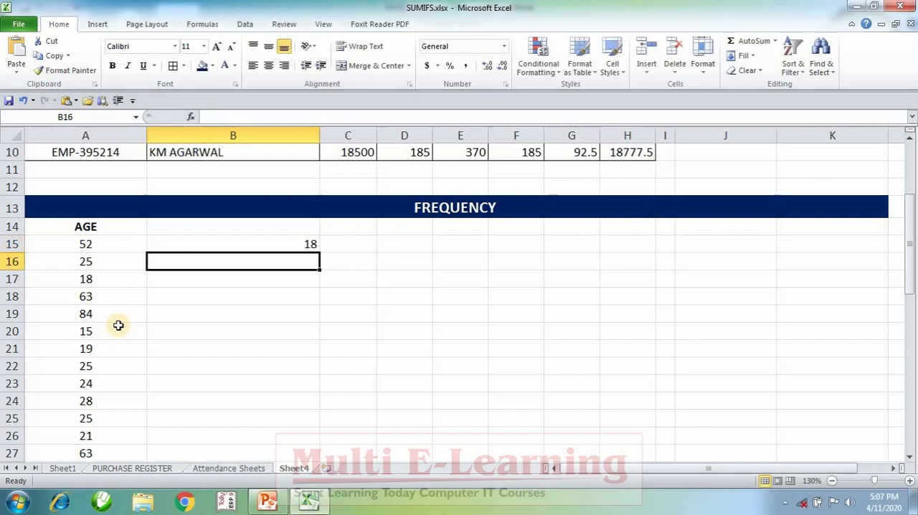
type("35")
key("Return")
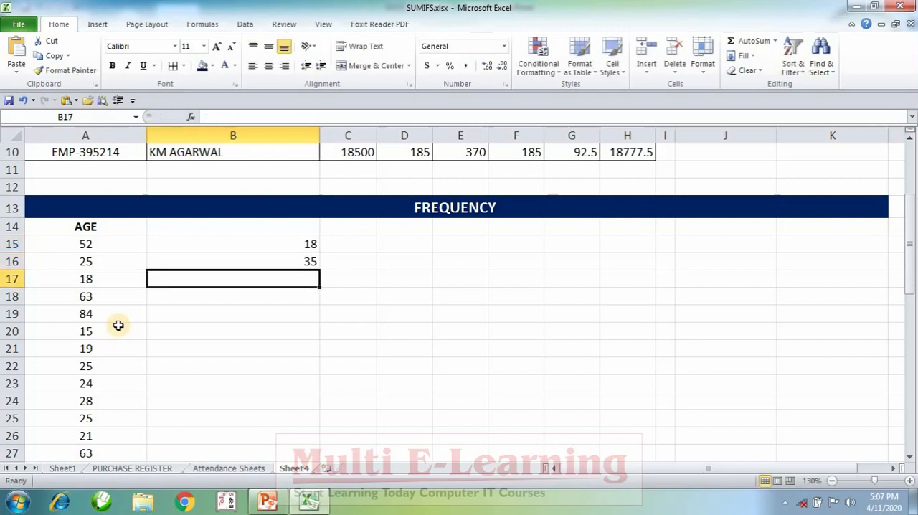
type("50")
key("Return")
type("100")
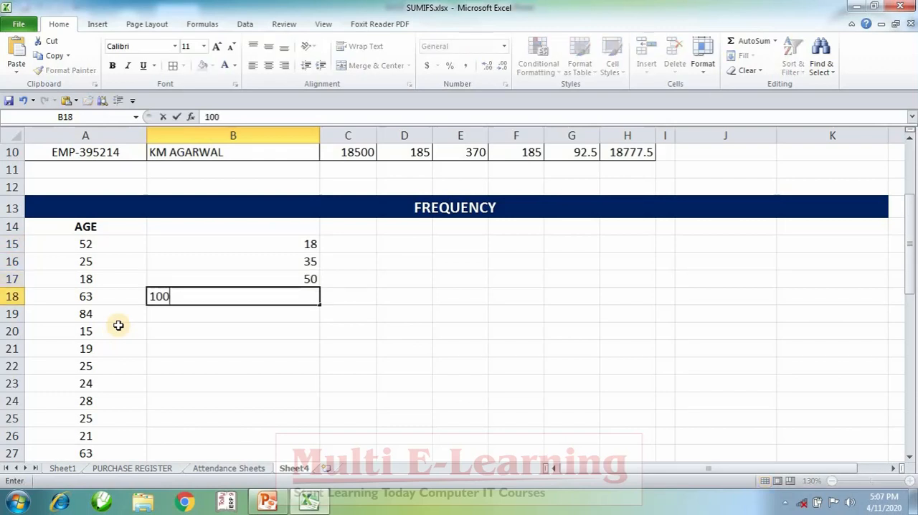
key("Return")
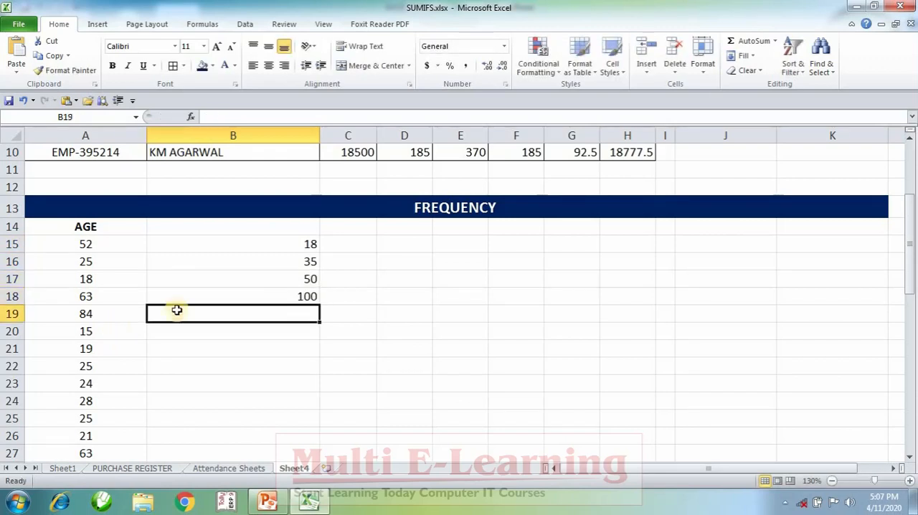
Centre the contents of column B horizontally
left_click_drag(285, 241, 286, 297)
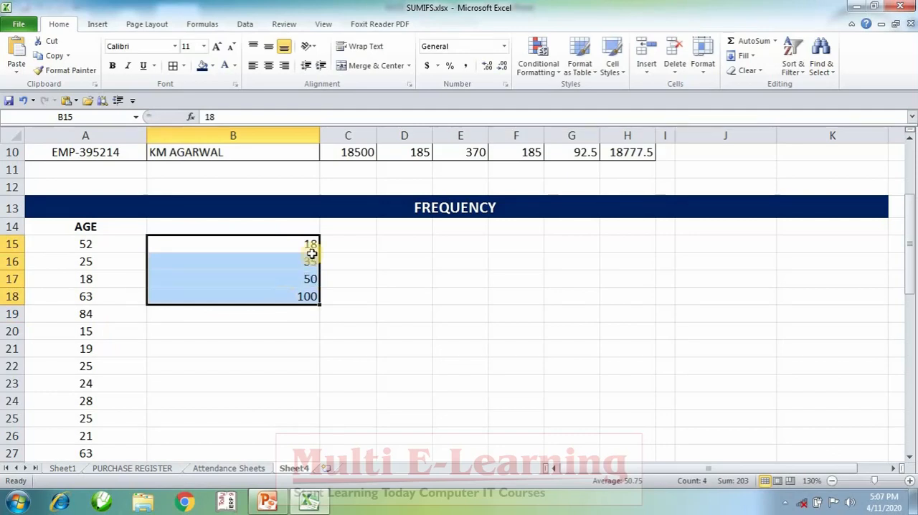
left_click(272, 136)
left_click(271, 66)
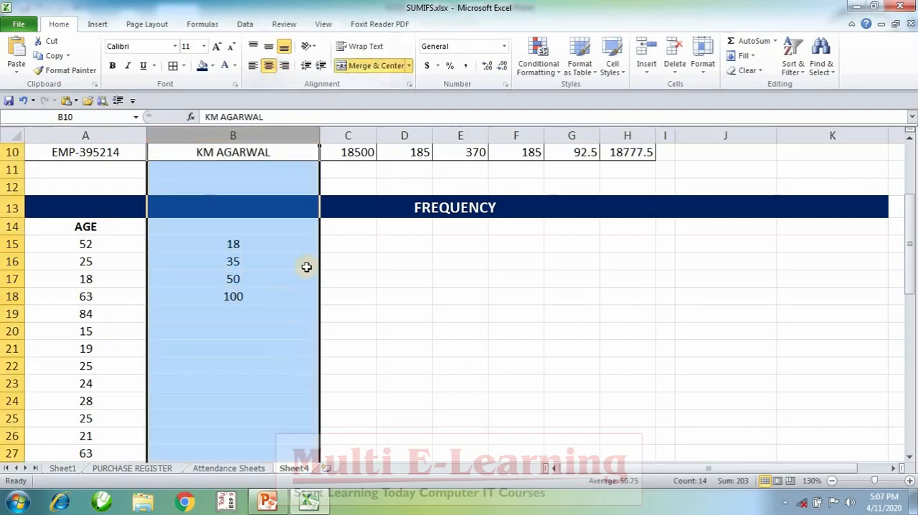
left_click(306, 262)
Make the bin limits in B15:B18 bold and apply all borders to B15:C18
left_click_drag(266, 243, 269, 288)
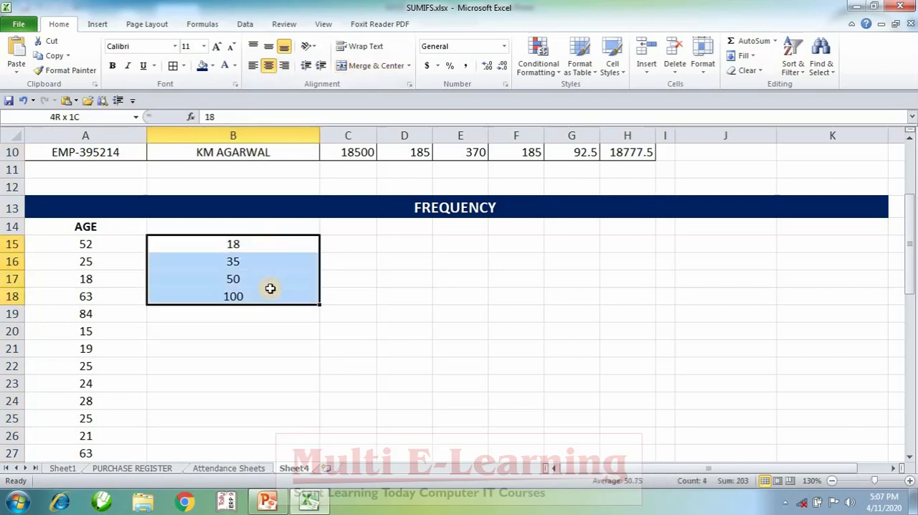
left_click(111, 65)
left_click(175, 66)
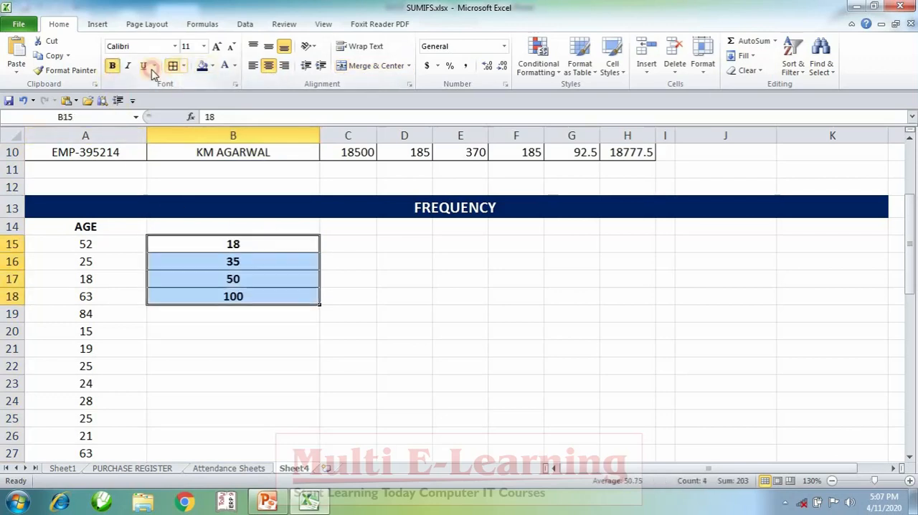
left_click_drag(308, 244, 348, 296)
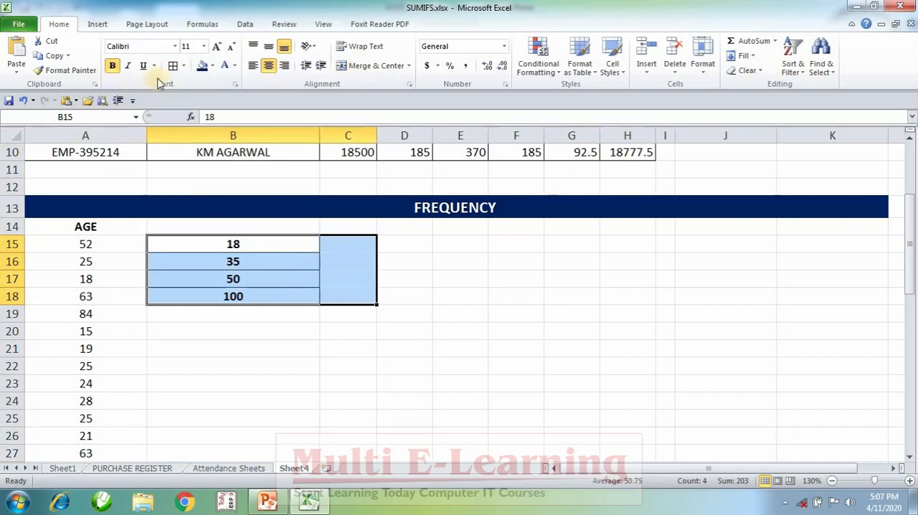
left_click(183, 66)
left_click(208, 170)
left_click(523, 361)
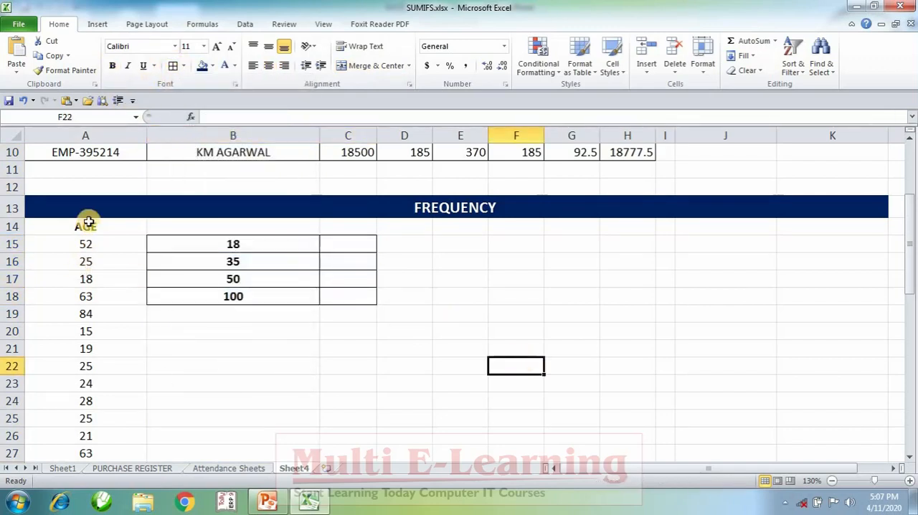
left_click_drag(85, 244, 88, 348)
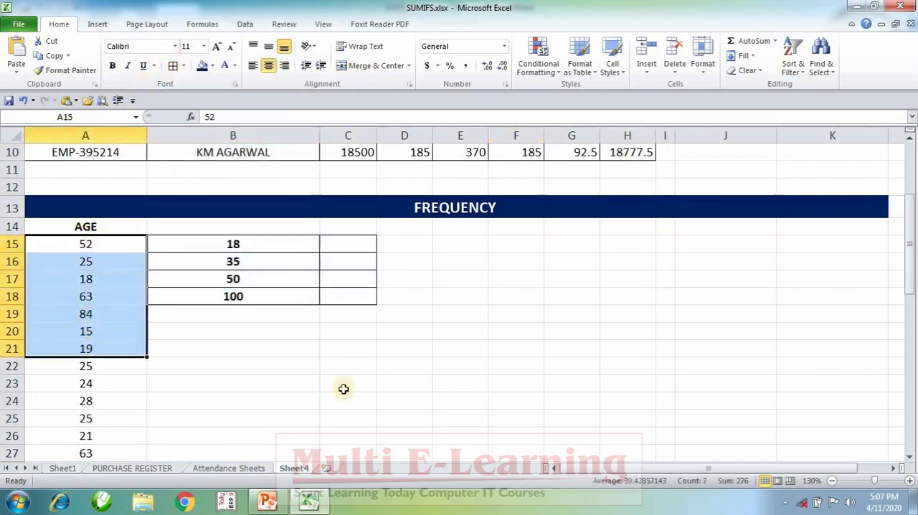
left_click(225, 244)
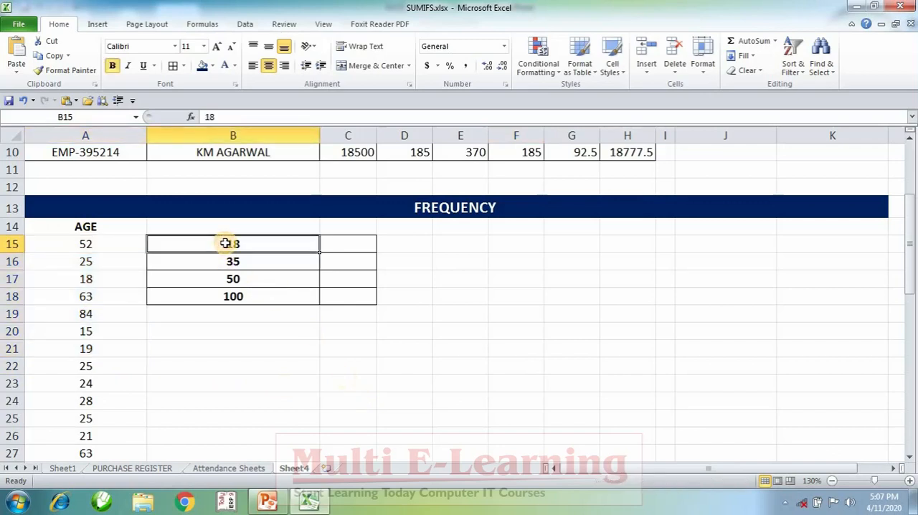
left_click(241, 390)
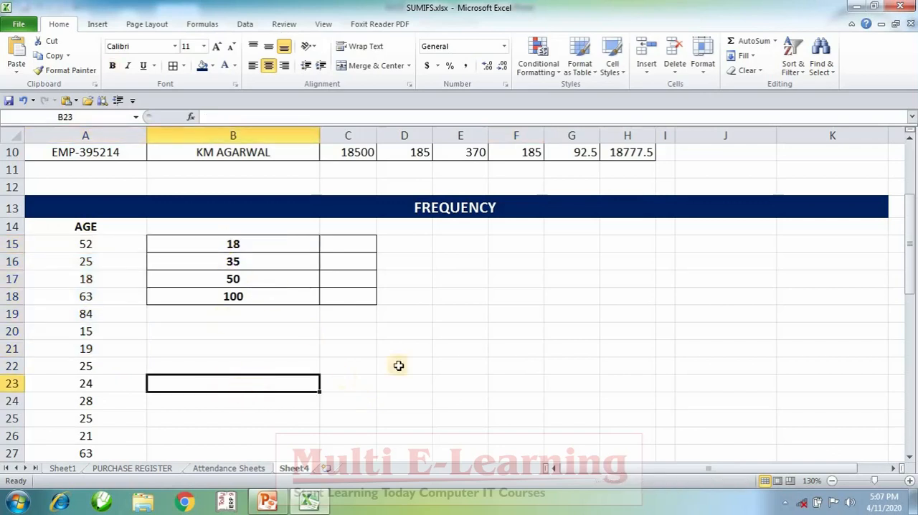
left_click(462, 206)
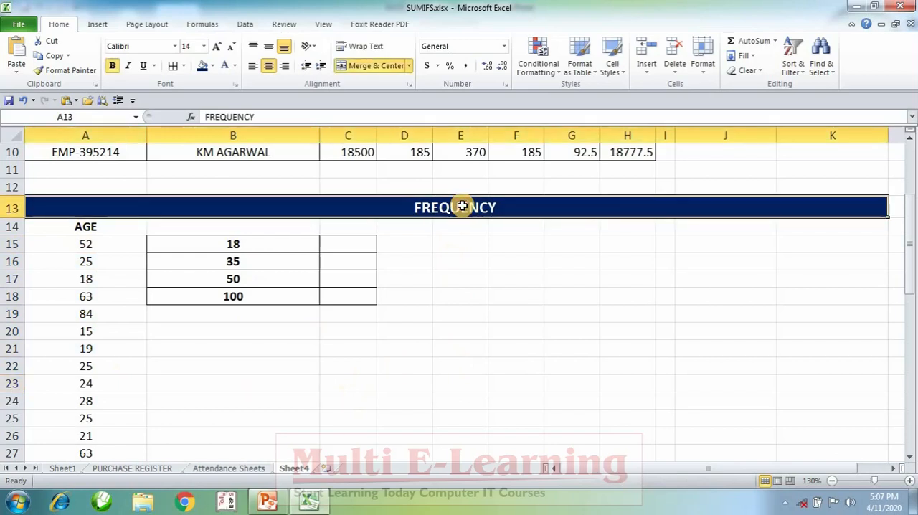
left_click(471, 308)
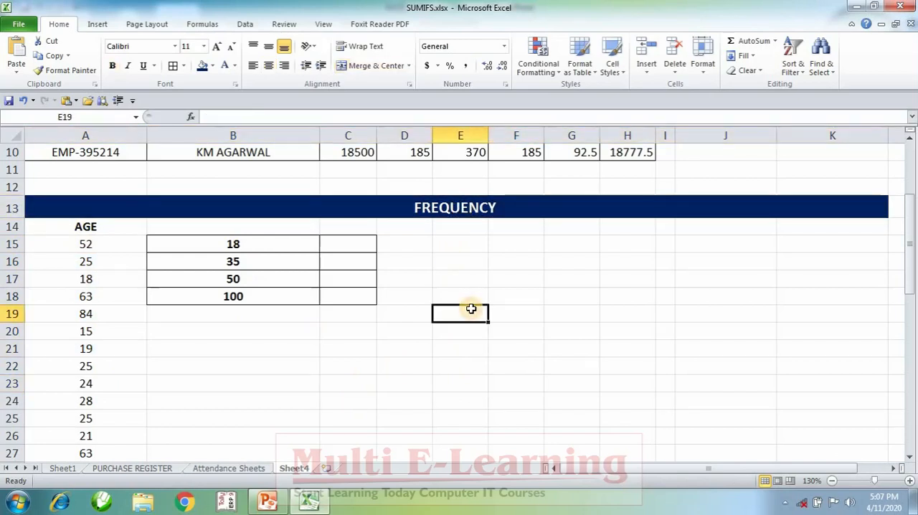
left_click(244, 372)
left_click(404, 366)
left_click(565, 285)
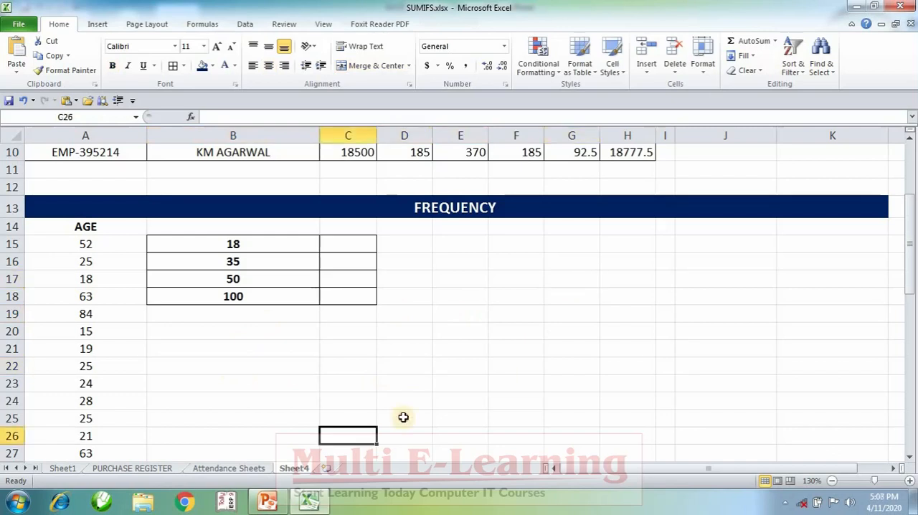
left_click(396, 378)
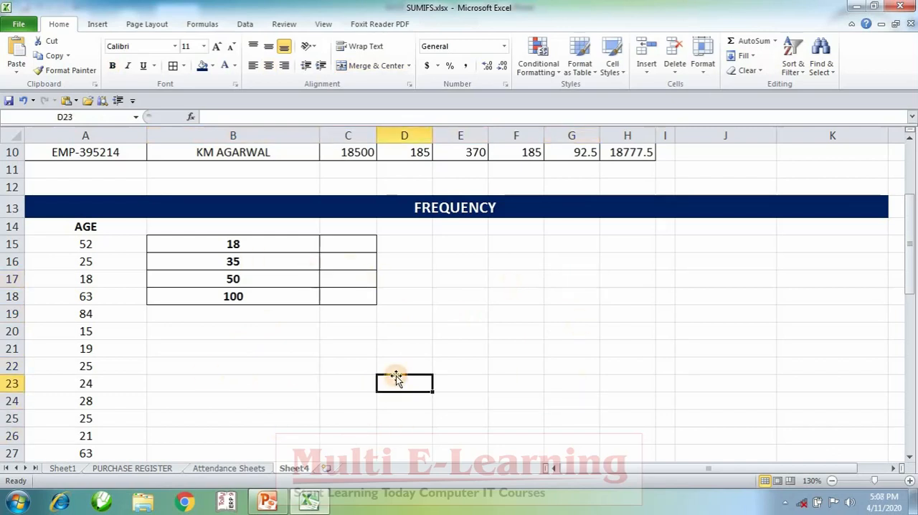
left_click(416, 208)
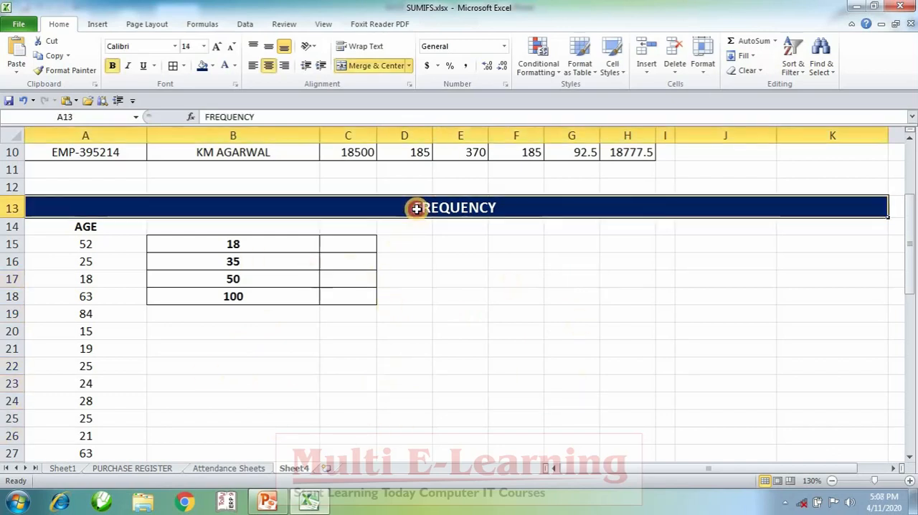
left_click(440, 334)
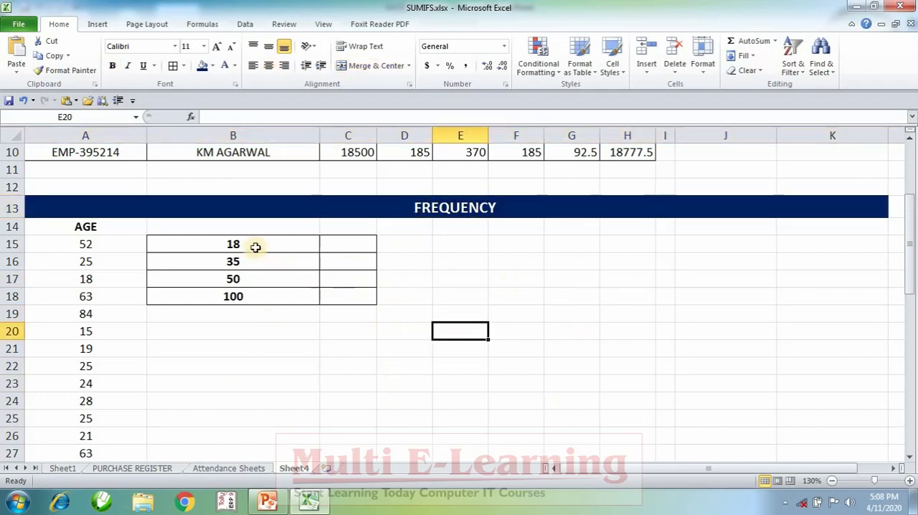
left_click_drag(254, 244, 247, 301)
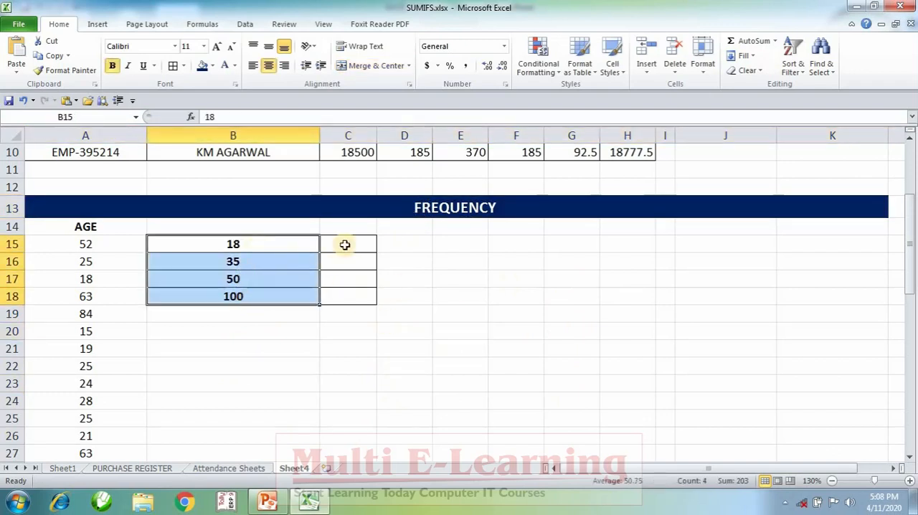
Start a FREQUENCY formula across C15:C18 with the ages in A15:A55 as the data array
left_click_drag(344, 241, 346, 298)
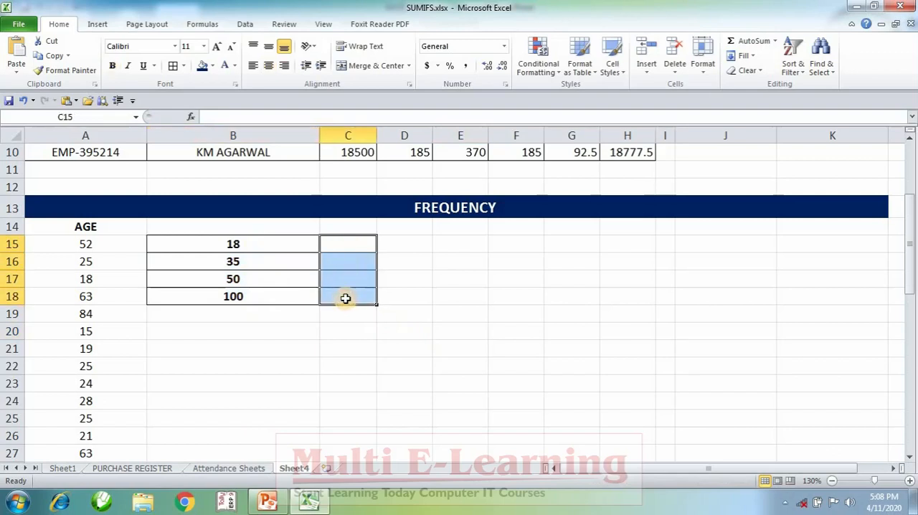
type("=")
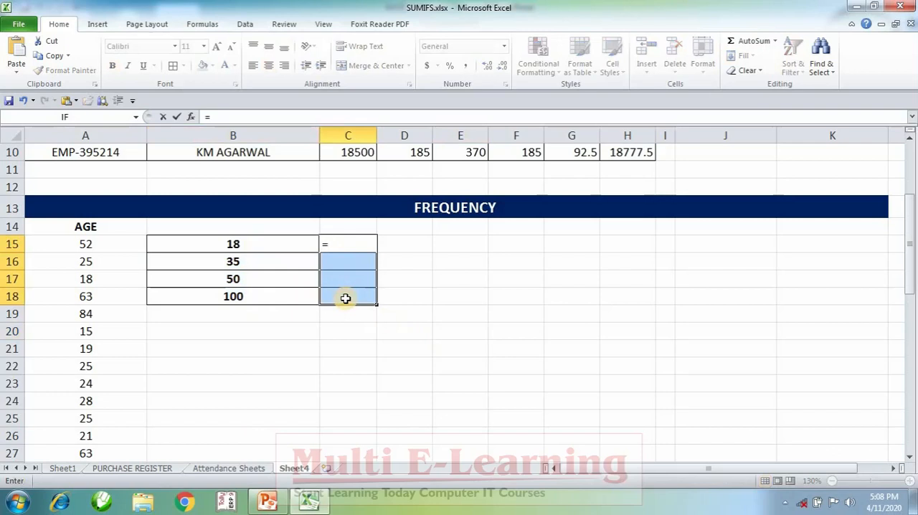
type("FR")
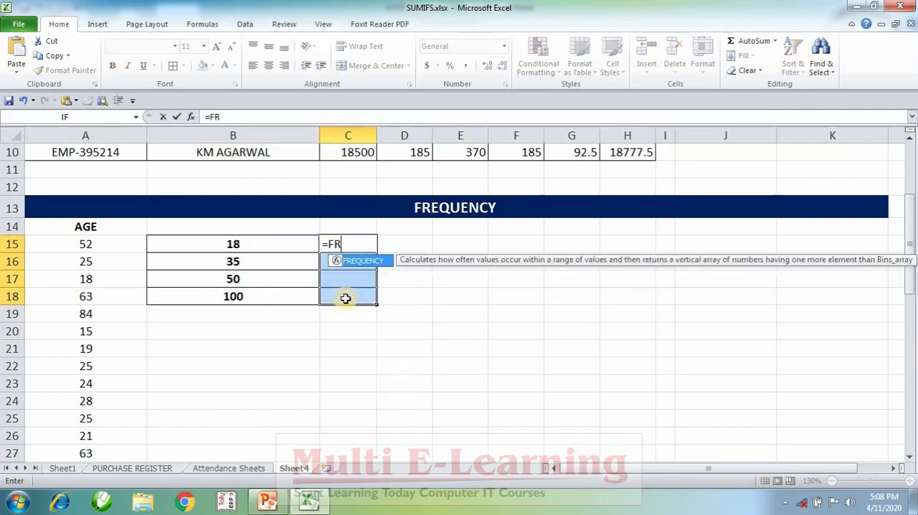
key("Tab")
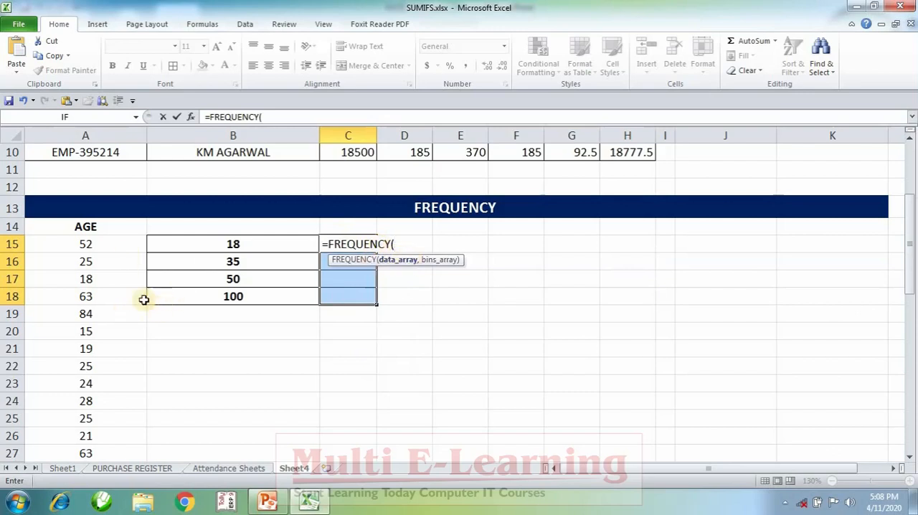
left_click(86, 245)
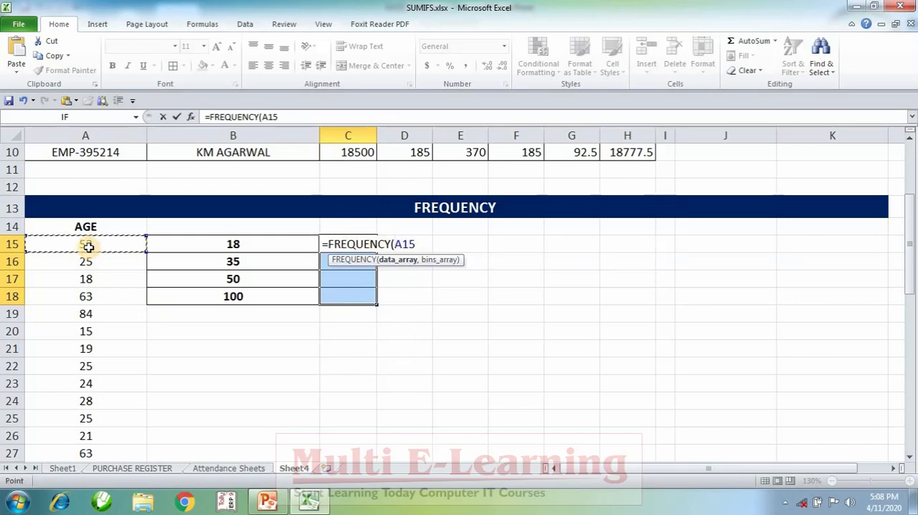
scroll(99, 297, "down", 3)
scroll(99, 297, "down", 9)
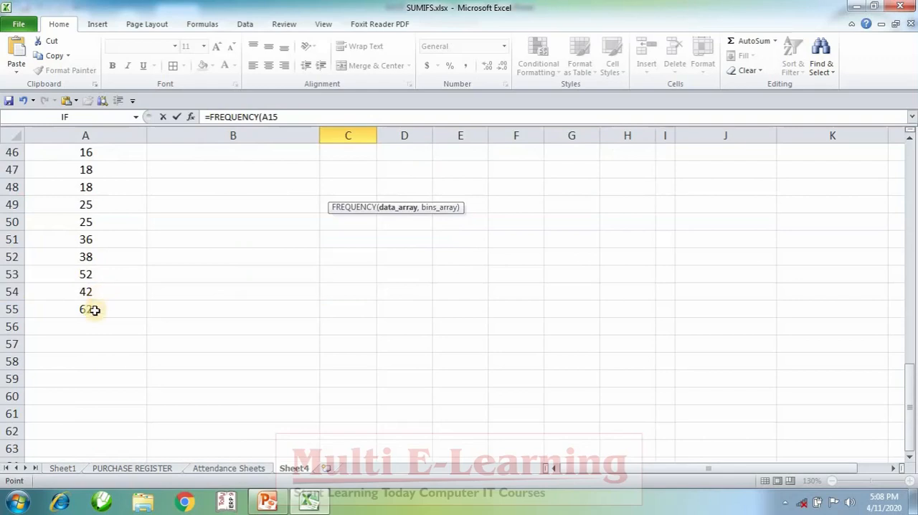
left_click(94, 310, "shift")
scroll(370, 329, "up", 7)
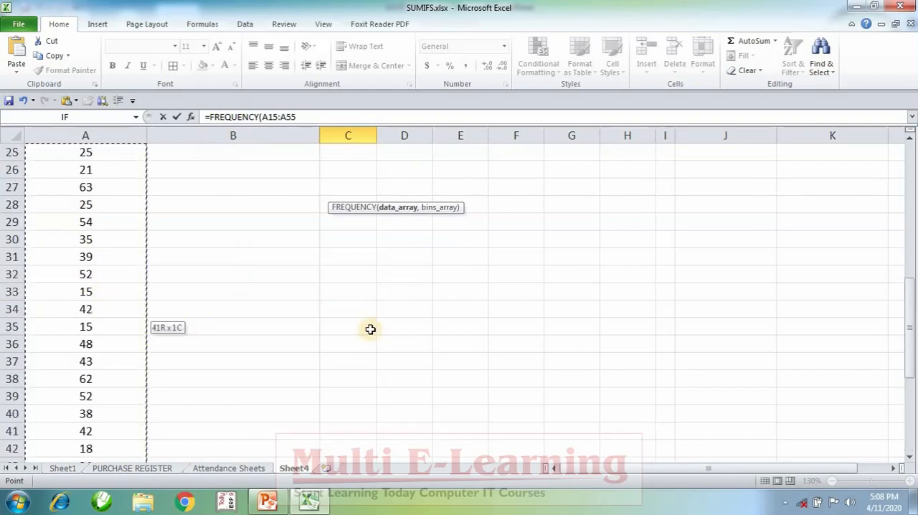
scroll(369, 329, "up", 4)
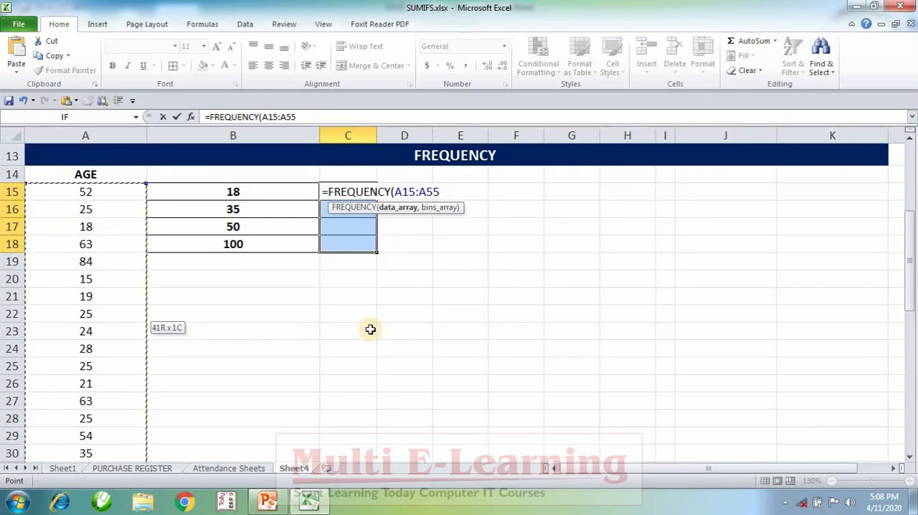
Add the bin limits B15:B18 as the bins array and enter the FREQUENCY formula as an array formula in C15:C18
type(",")
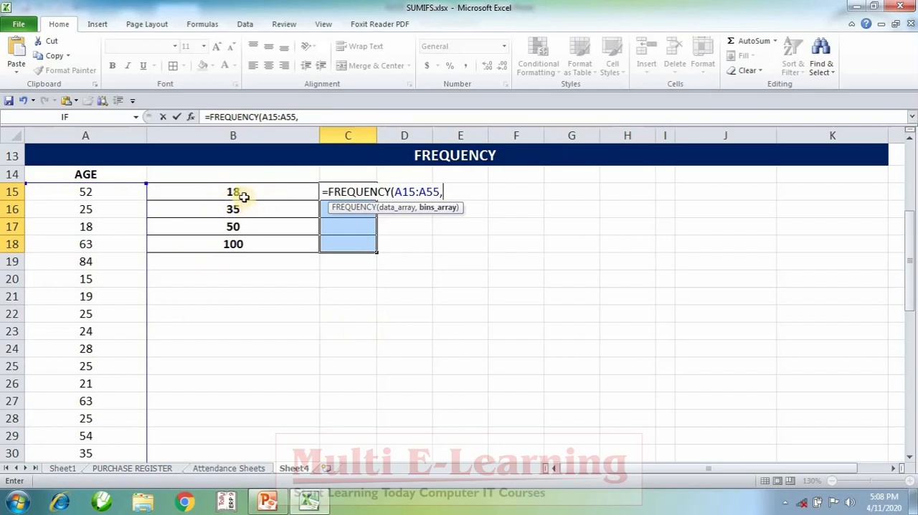
left_click_drag(239, 191, 242, 244)
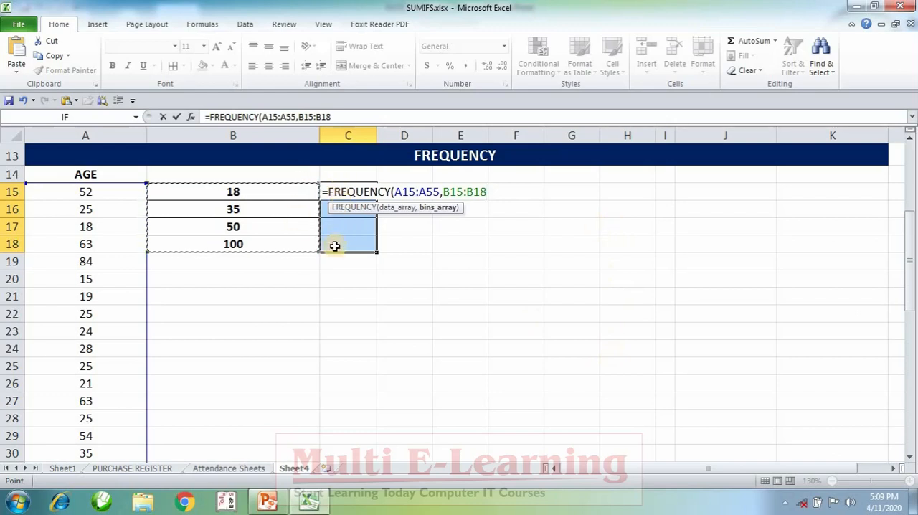
key("ctrl+shift+Return")
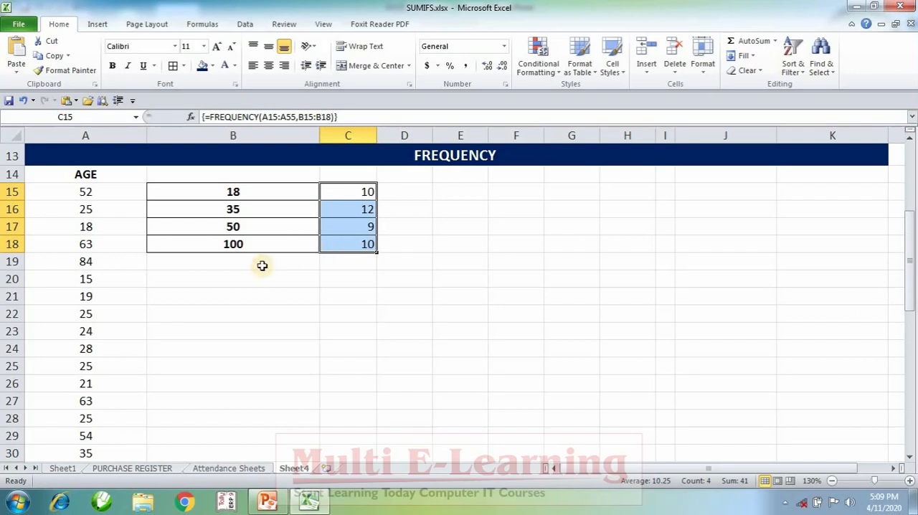
Change the age in A17 to 99 to test the frequency counts
left_click(84, 228)
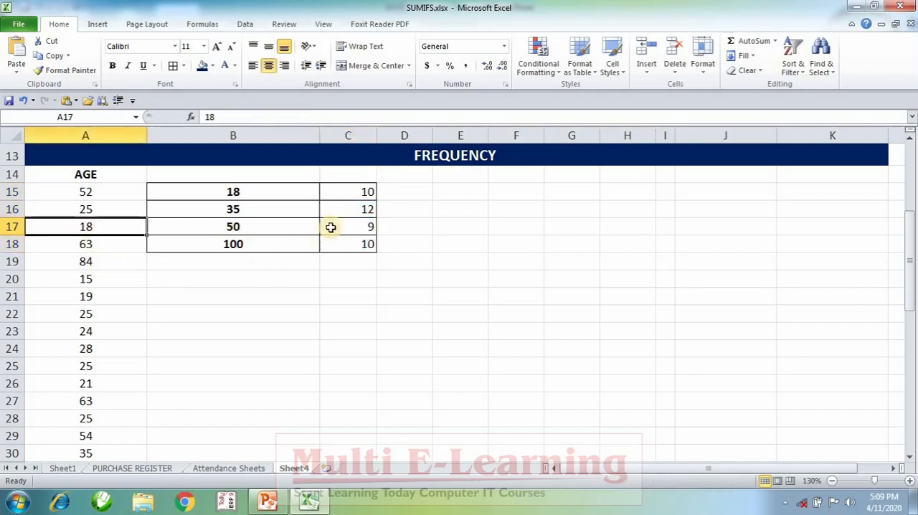
type("99")
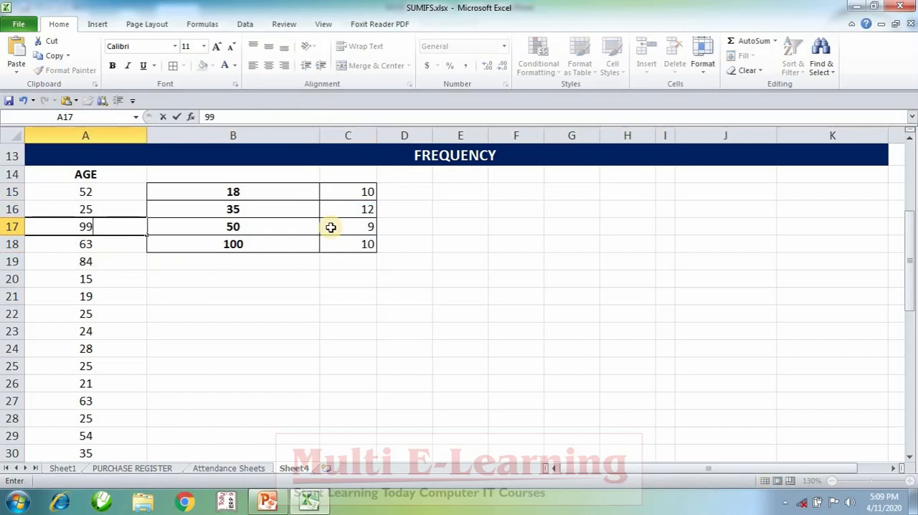
key("Return")
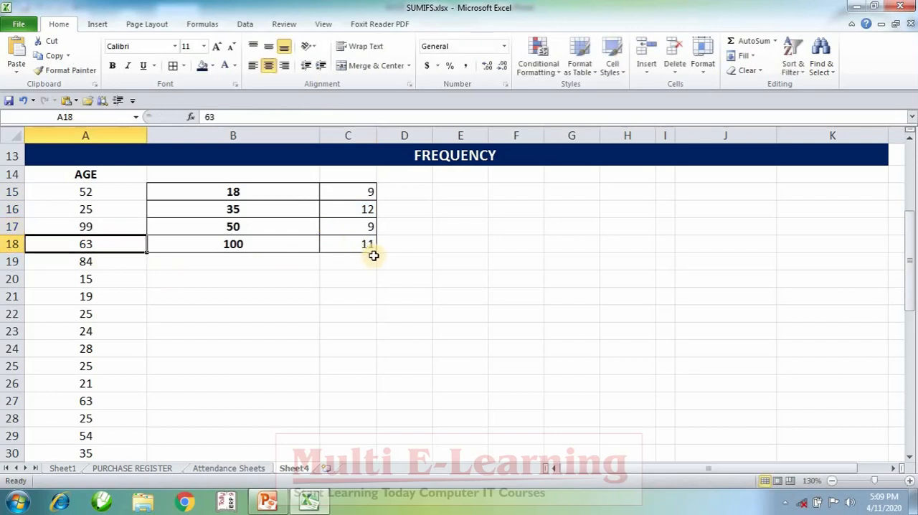
left_click(464, 335)
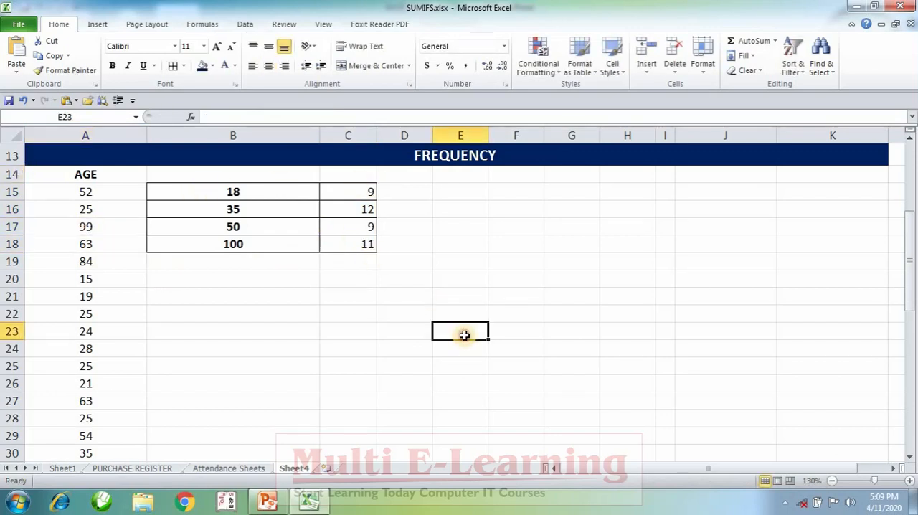